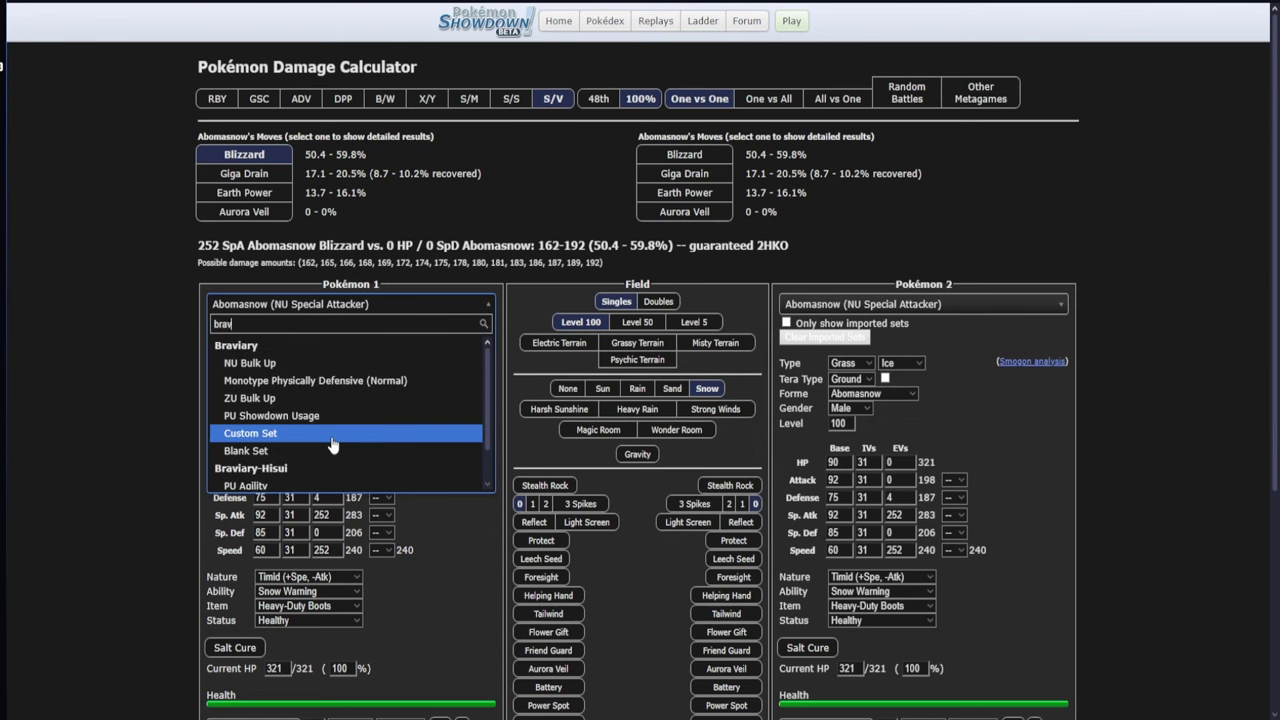
# Load Braviary's Custom Set as Pokémon 1 in the damage calculator.
pyautogui.click(290, 431)
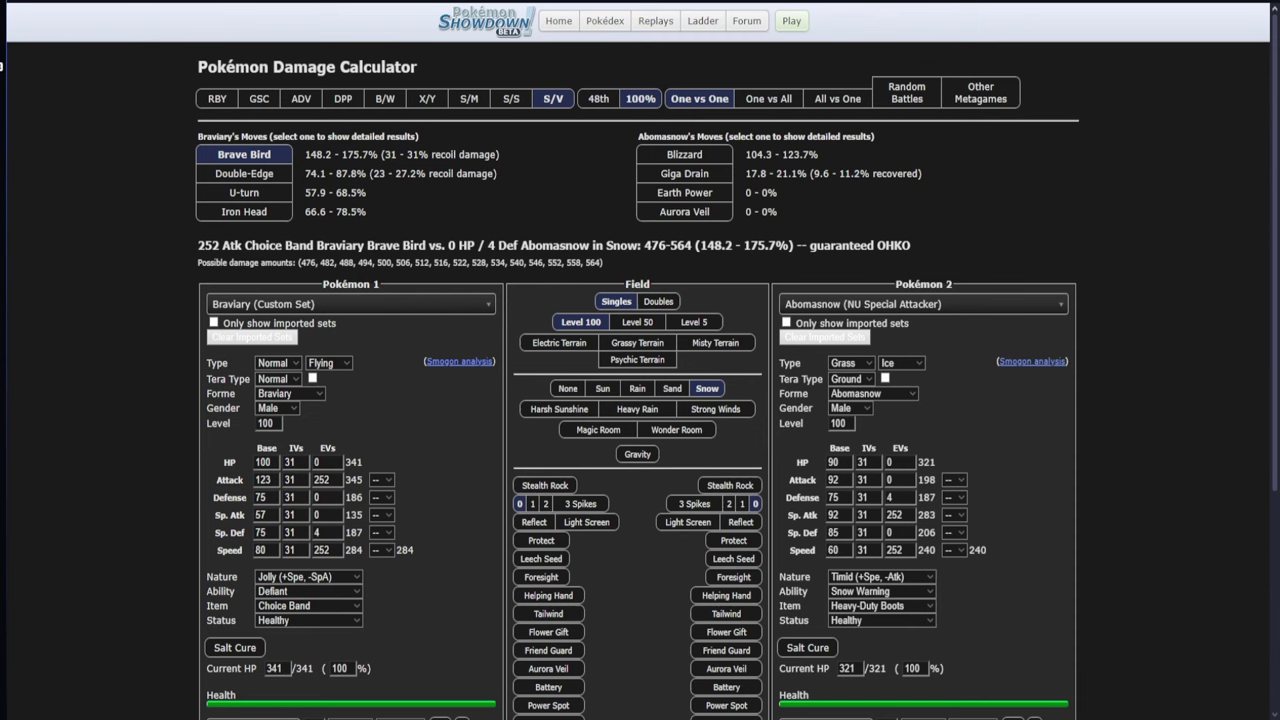
# Switch to the Teambuilder, leave the export text, and check Braviary's EV spread and Smogon analysis page.
pyautogui.hotkey('alt', 'Tab')
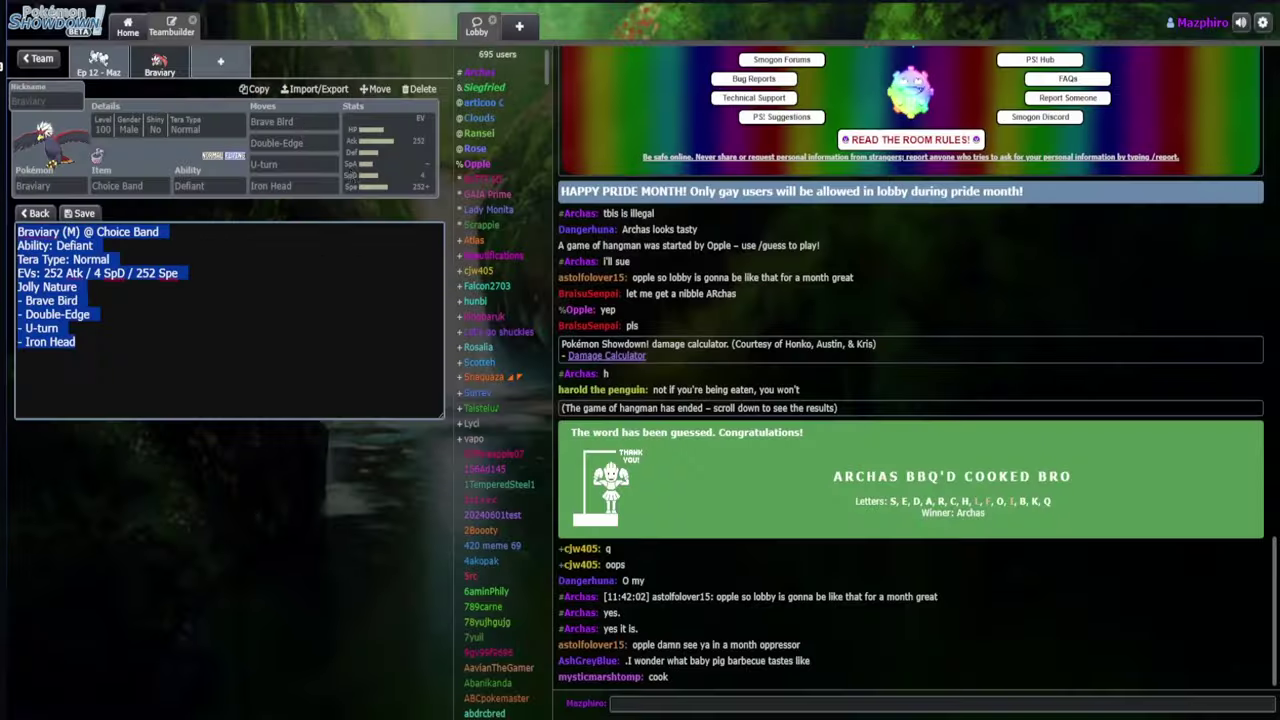
pyautogui.click(34, 209)
pyautogui.click(390, 155)
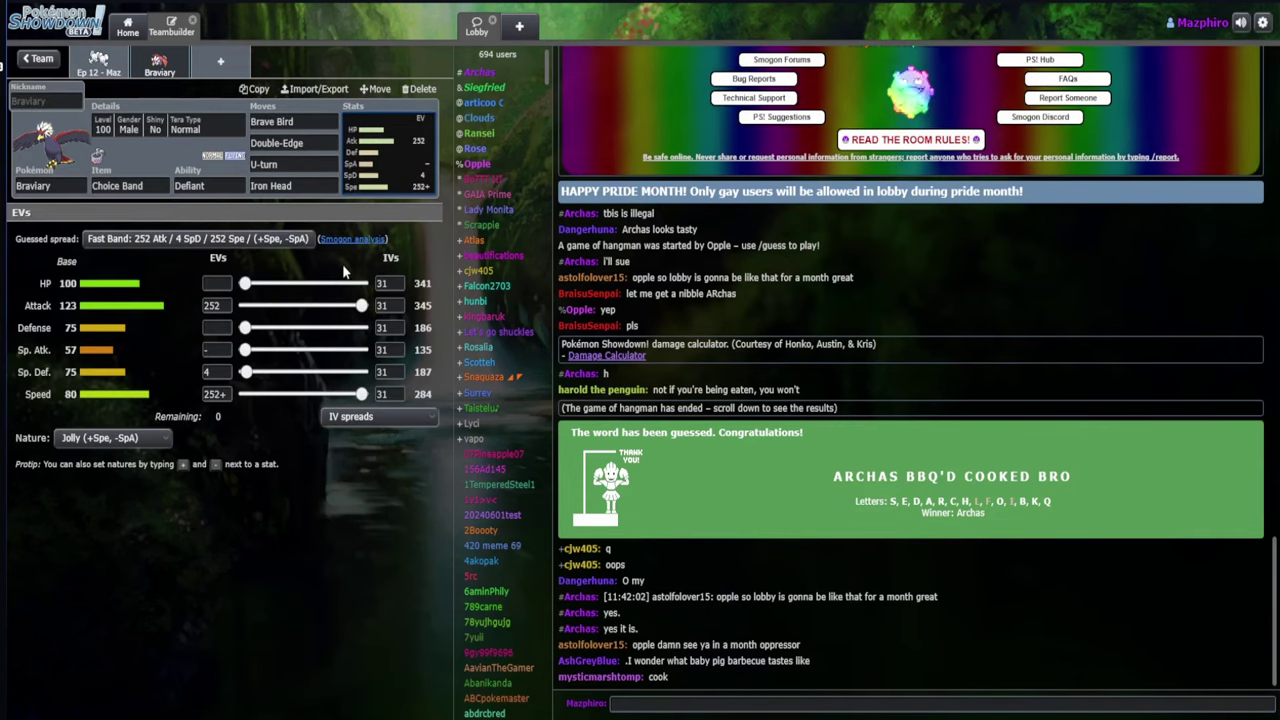
pyautogui.click(360, 241)
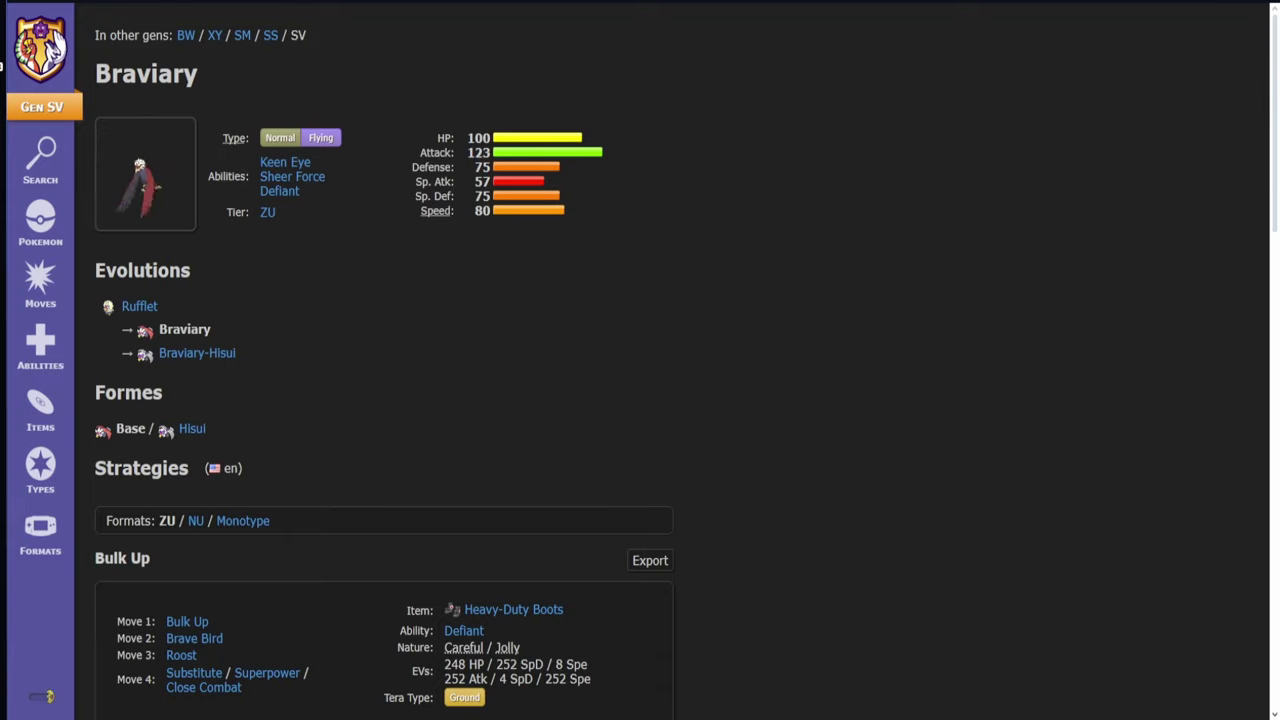
pyautogui.hotkey('ctrl', 'w')
# Filter the empty team slot's Pokémon list to the ZU tier and close the Lobby chat room.
pyautogui.click(50, 185)
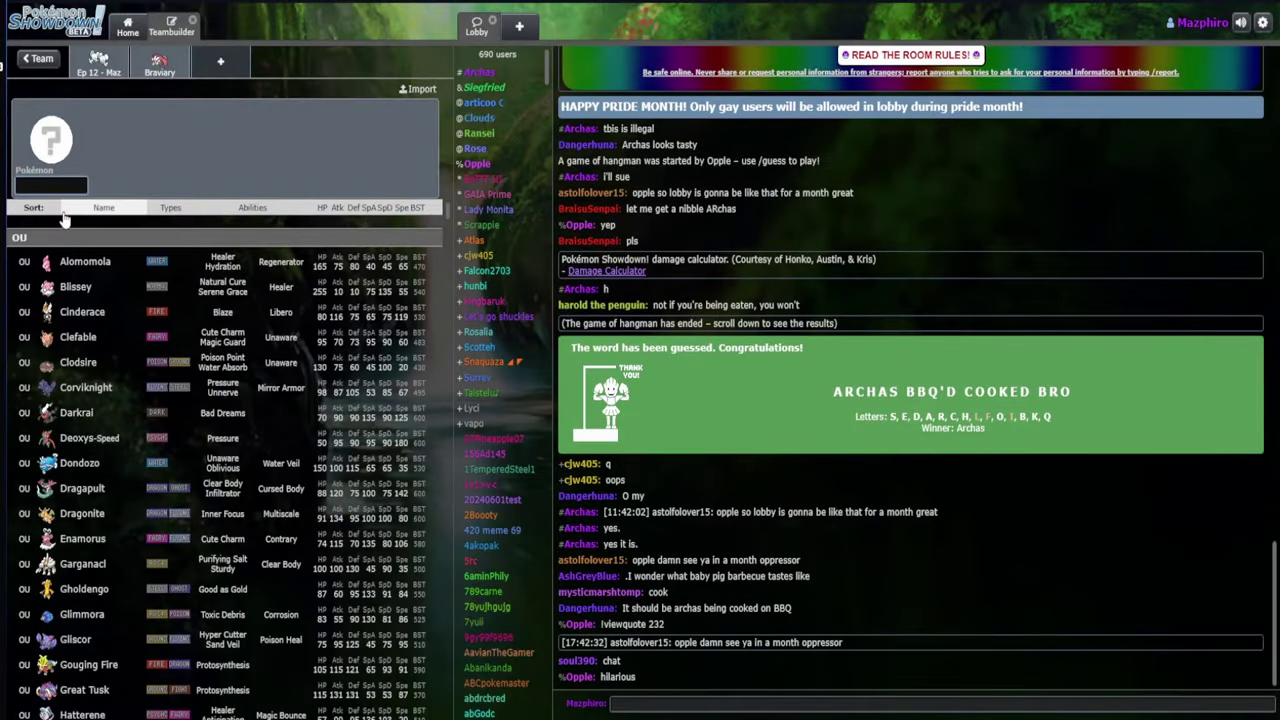
pyautogui.write('zu')
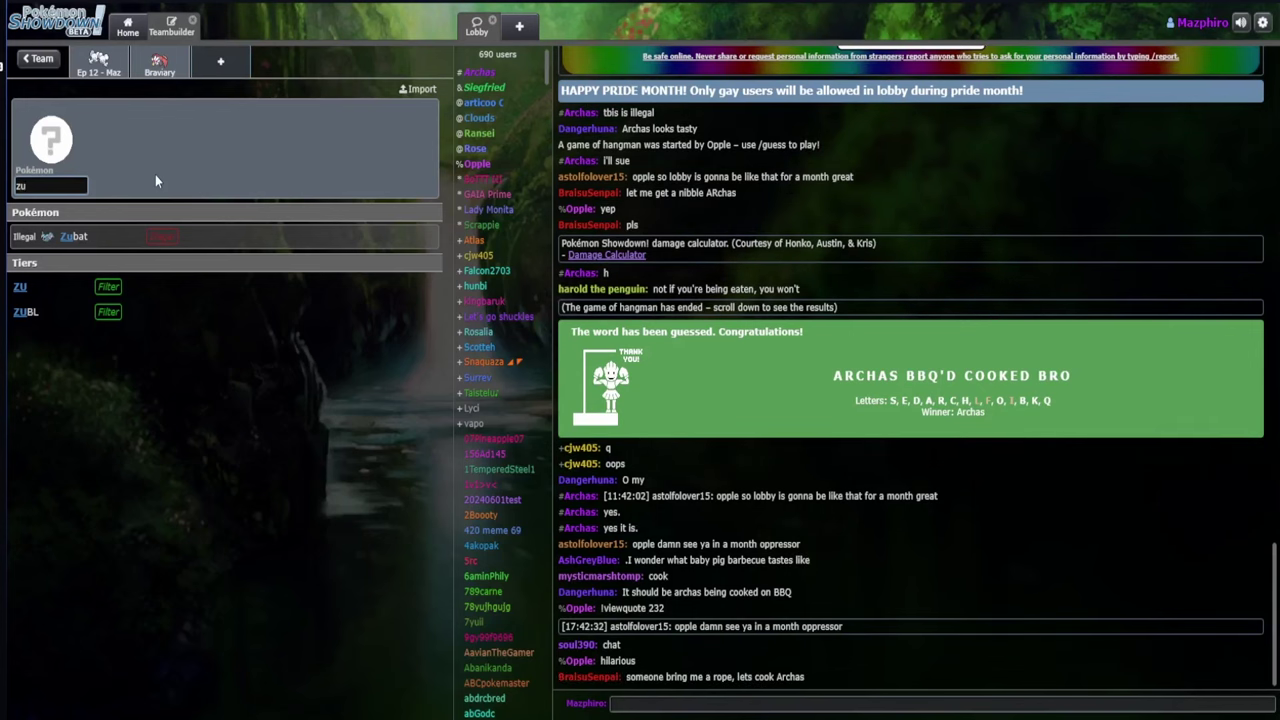
pyautogui.click(20, 286)
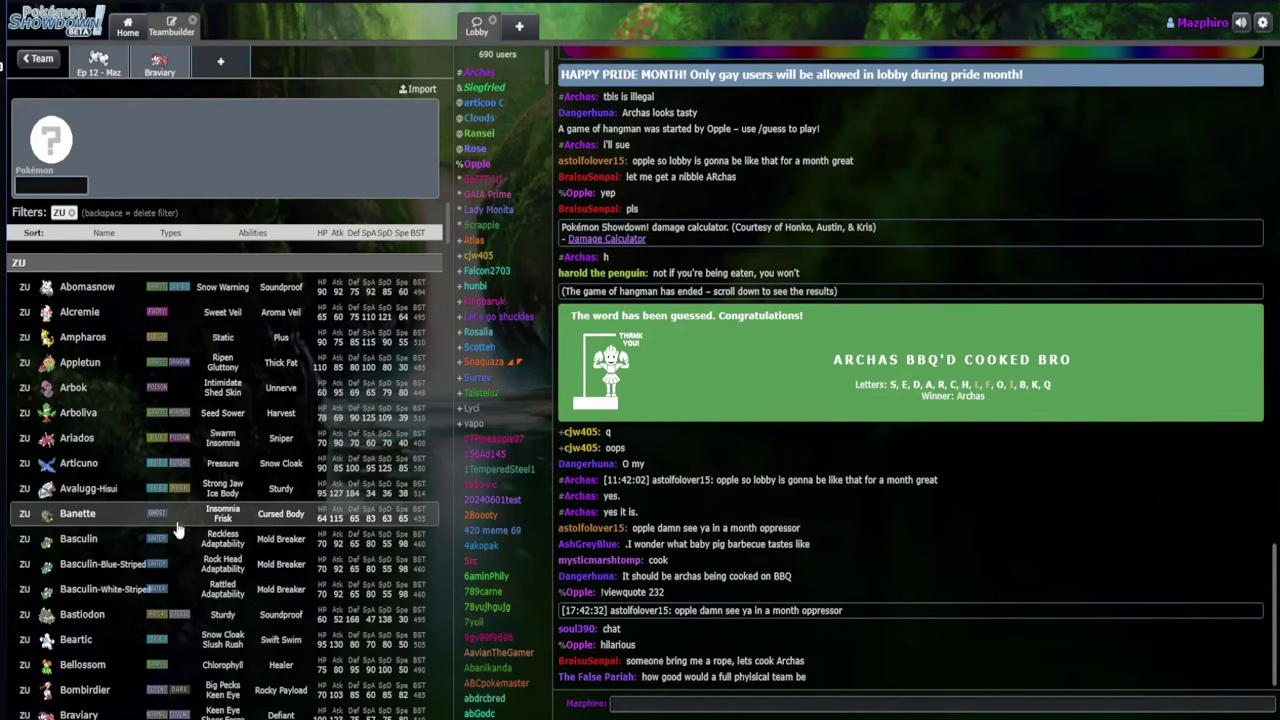
pyautogui.click(494, 20)
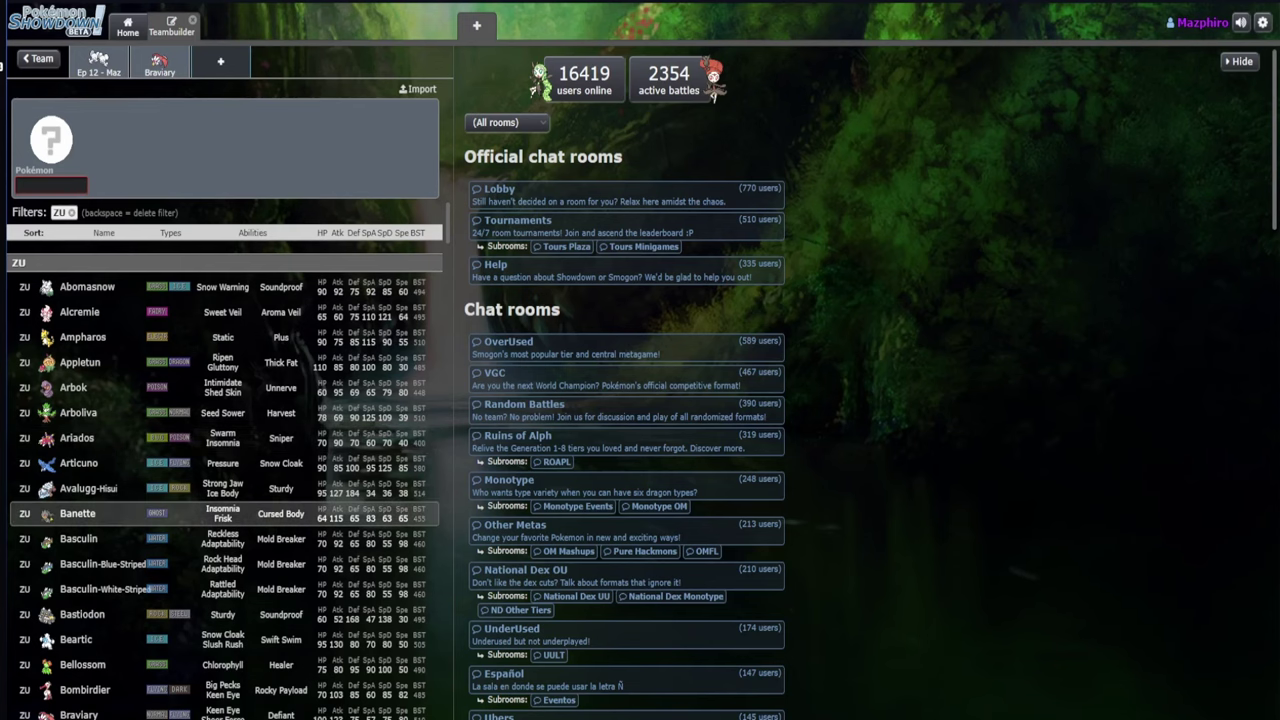
pyautogui.scroll(-3, 225, 460)
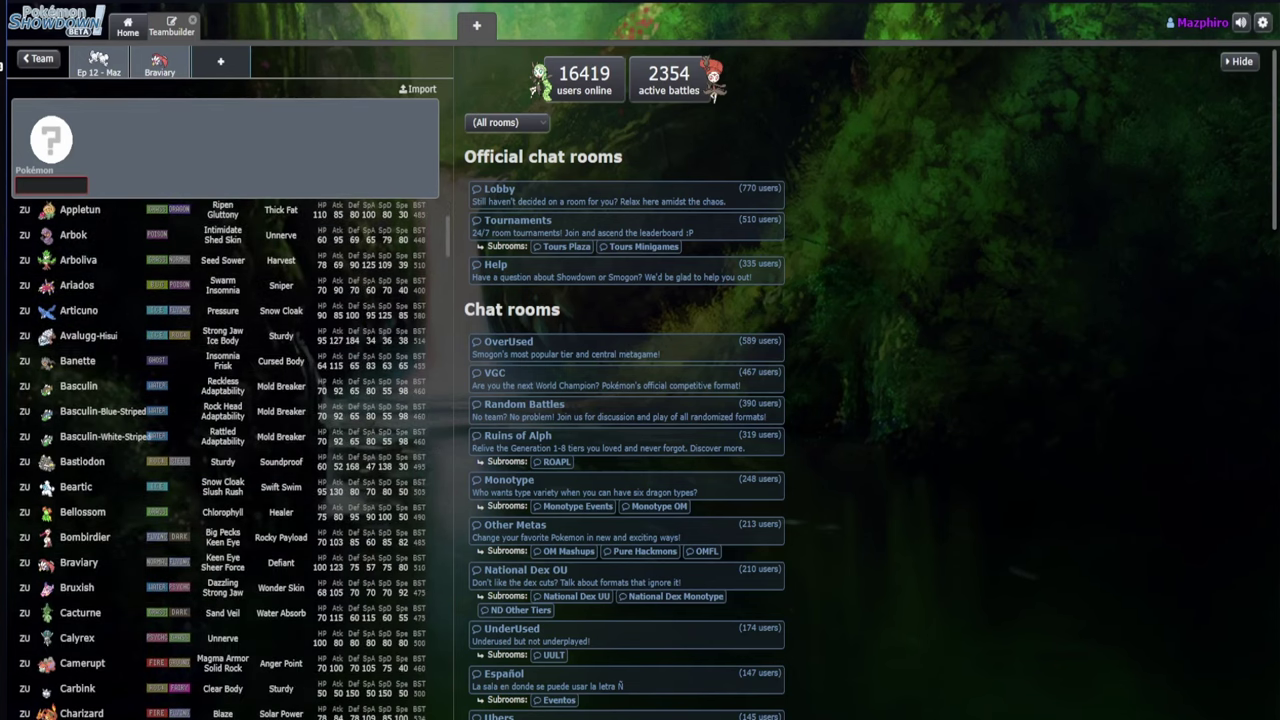
pyautogui.scroll(3, 225, 486)
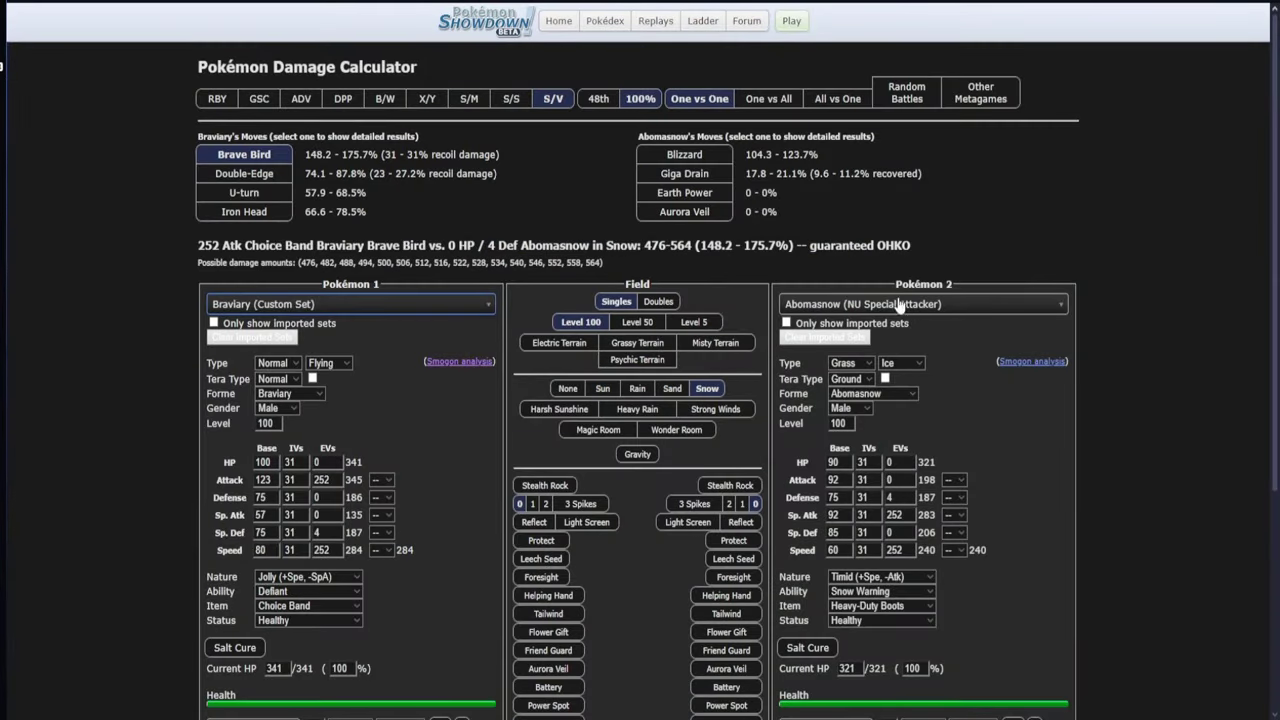
# In the damage calculator, load Alcremie's ZU Calm Mind set as Pokémon 2 and review Braviary's damage results.
pyautogui.click(899, 304)
pyautogui.write('alc')
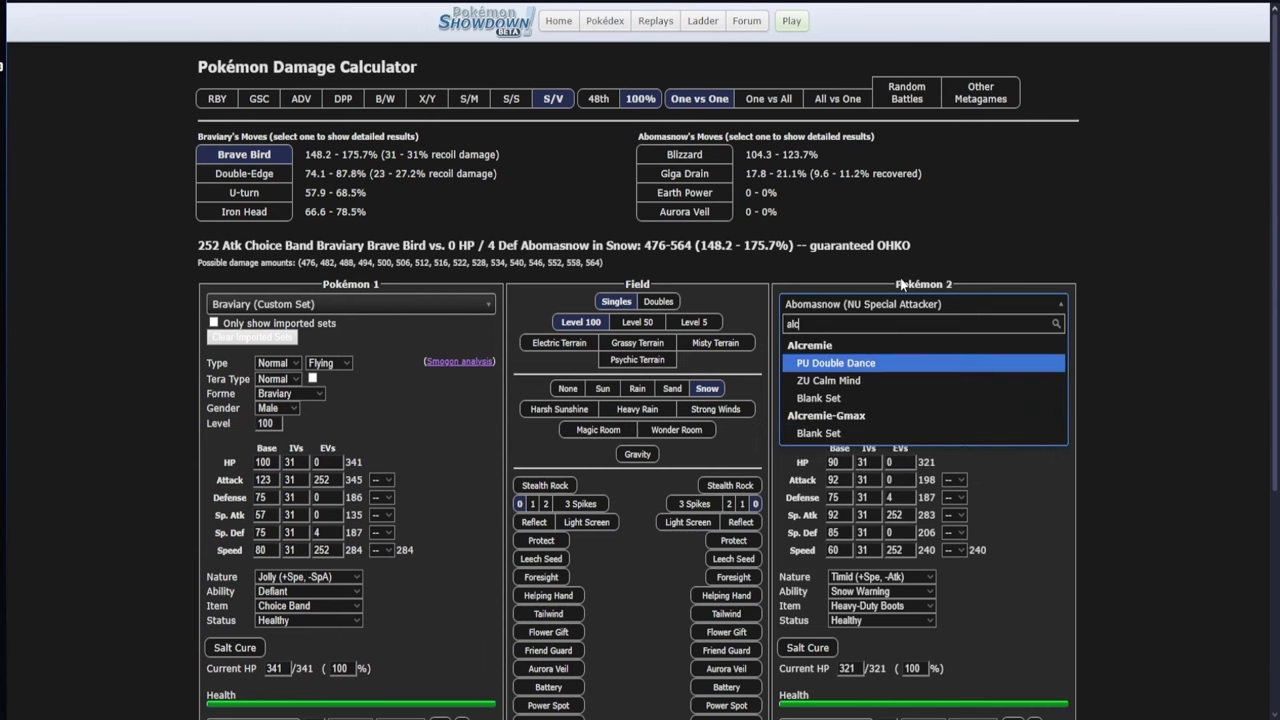
pyautogui.click(850, 383)
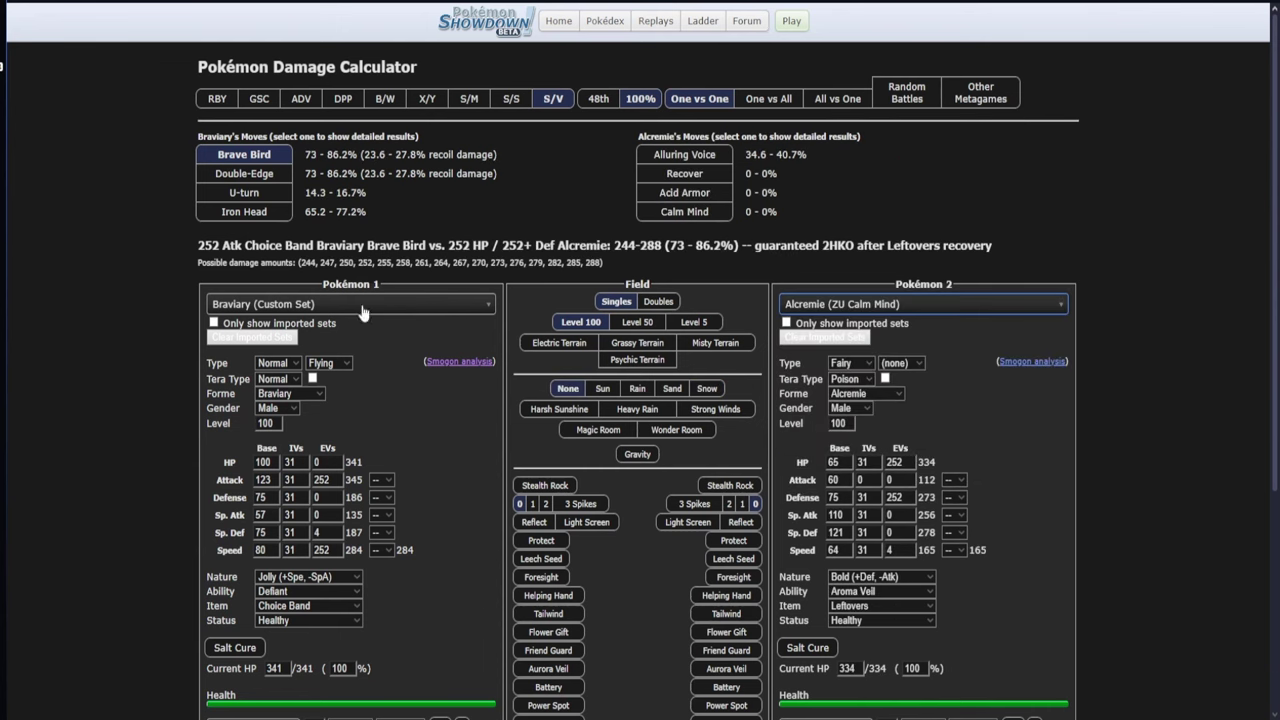
pyautogui.moveTo(305, 212); pyautogui.dragTo(437, 196)
pyautogui.click(437, 196)
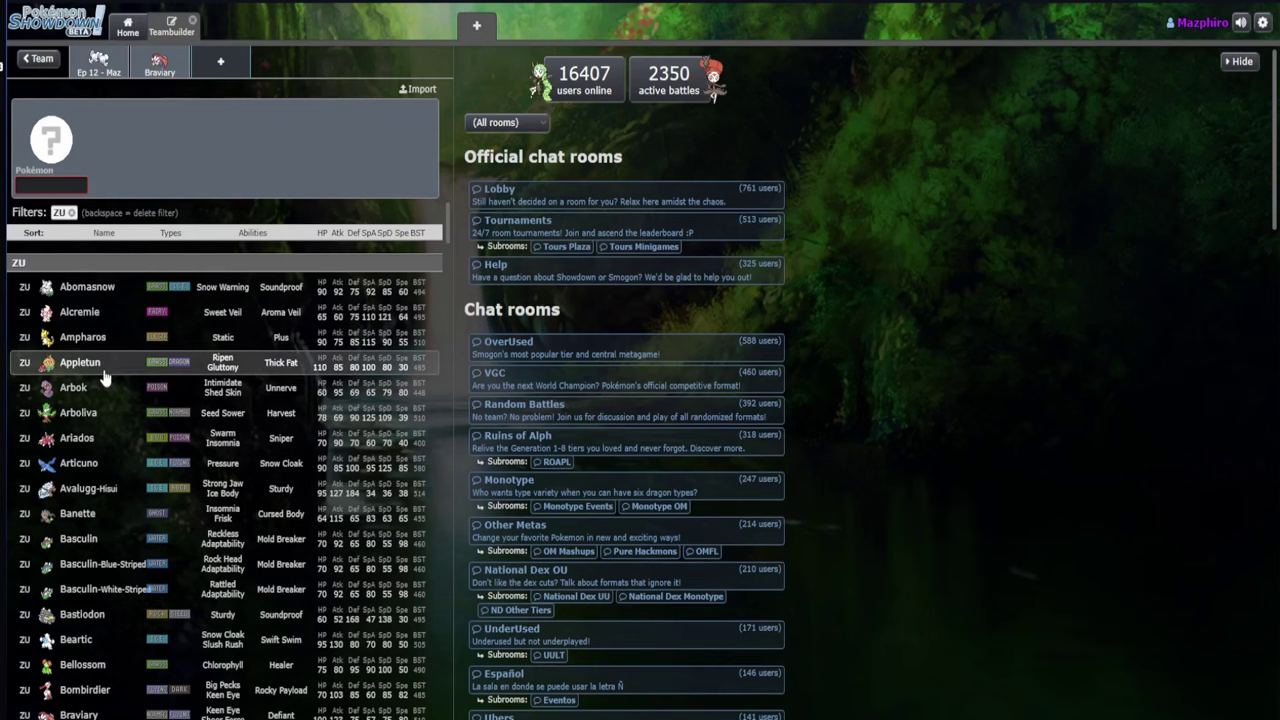
# Back in the Teambuilder, browse the ZU list and replace Braviary's Iron Head with Close Combat.
pyautogui.scroll(-1, 95, 590)
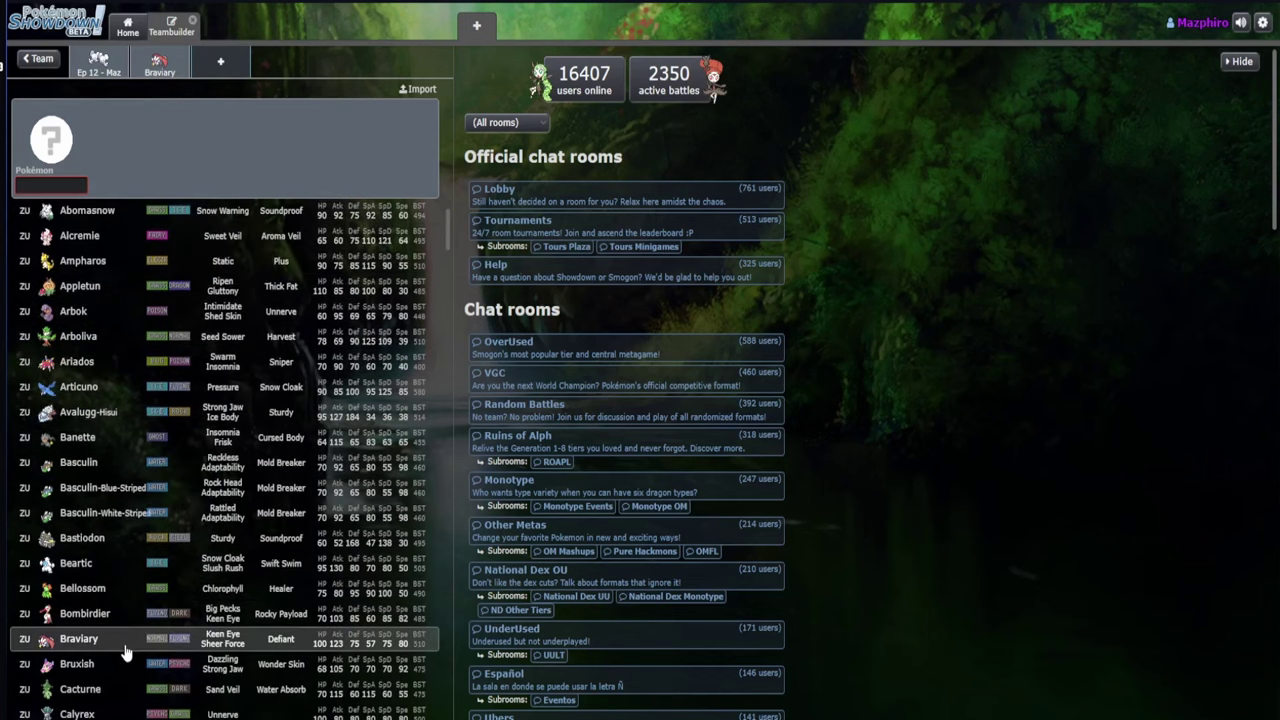
pyautogui.scroll(-1, 128, 630)
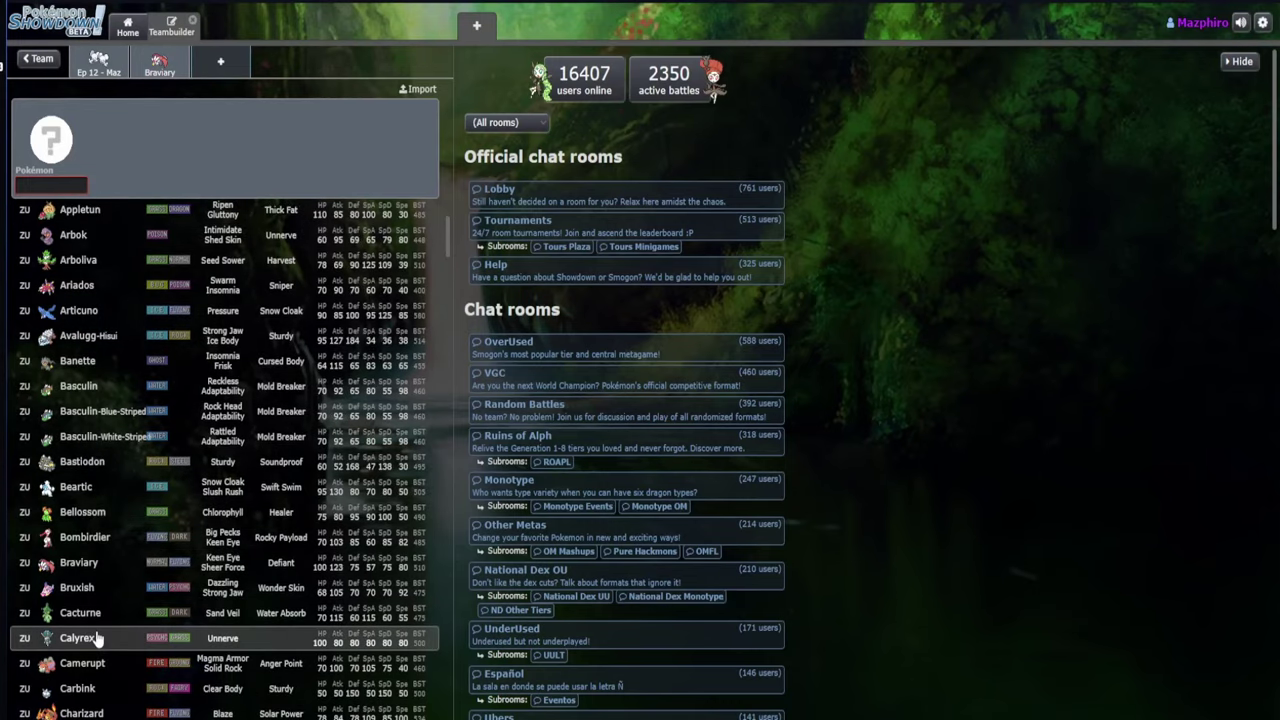
pyautogui.scroll(-3, 100, 645)
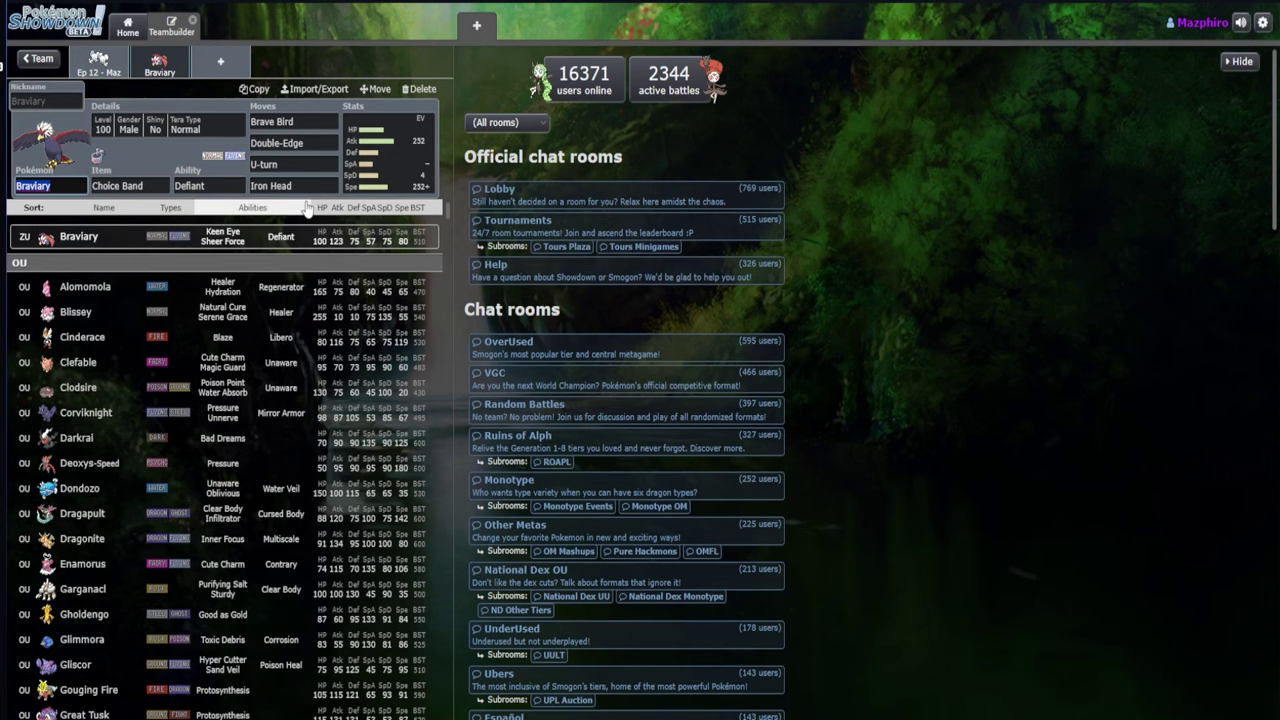
pyautogui.click(314, 188)
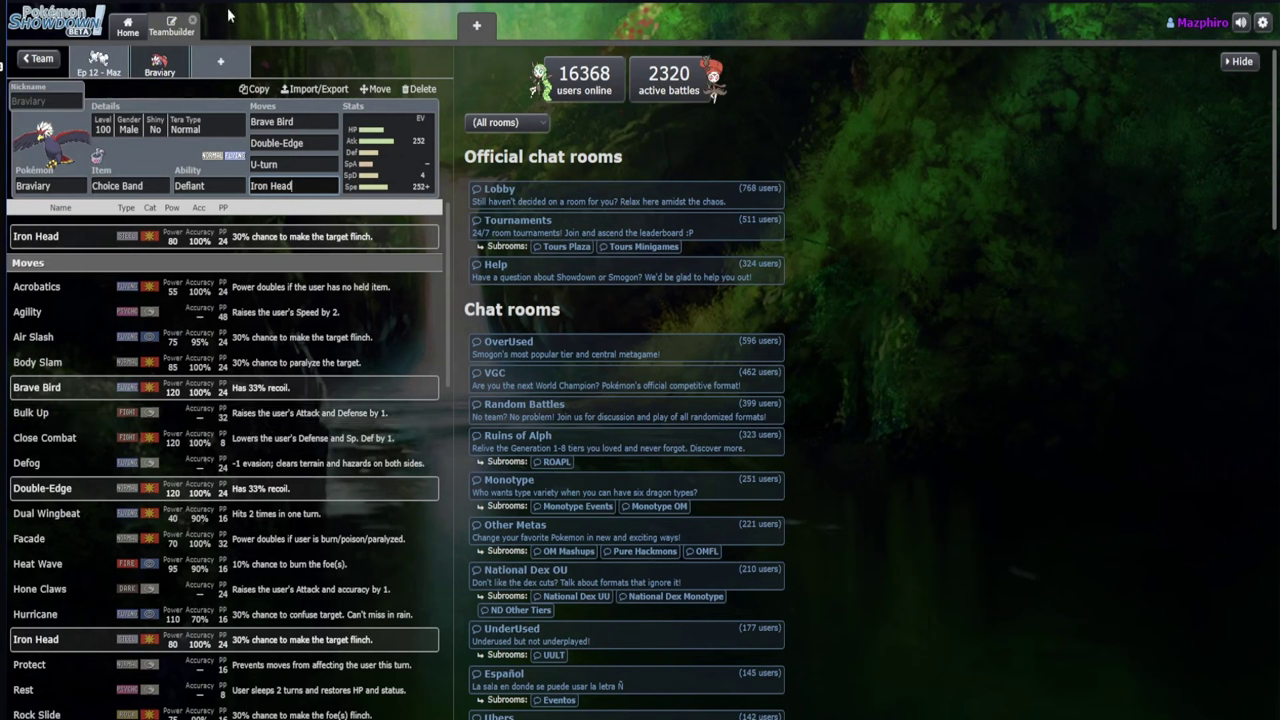
pyautogui.click(330, 120)
pyautogui.click(300, 143)
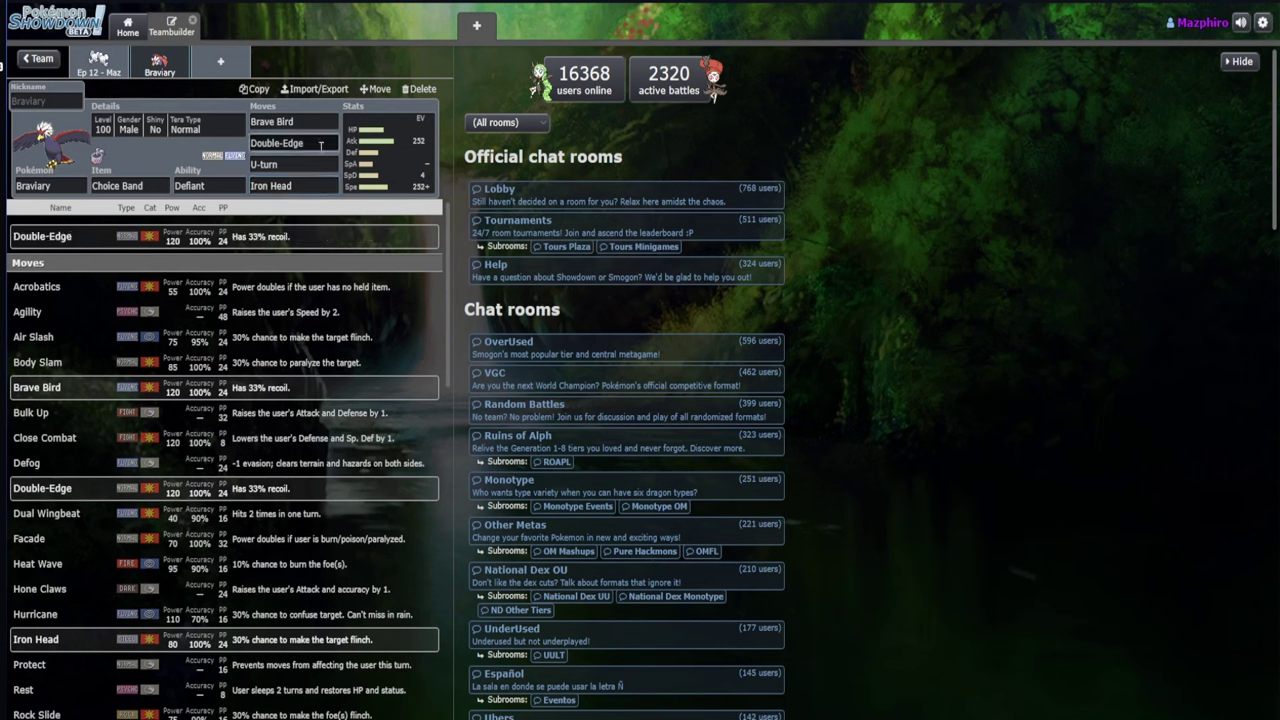
pyautogui.click(295, 186)
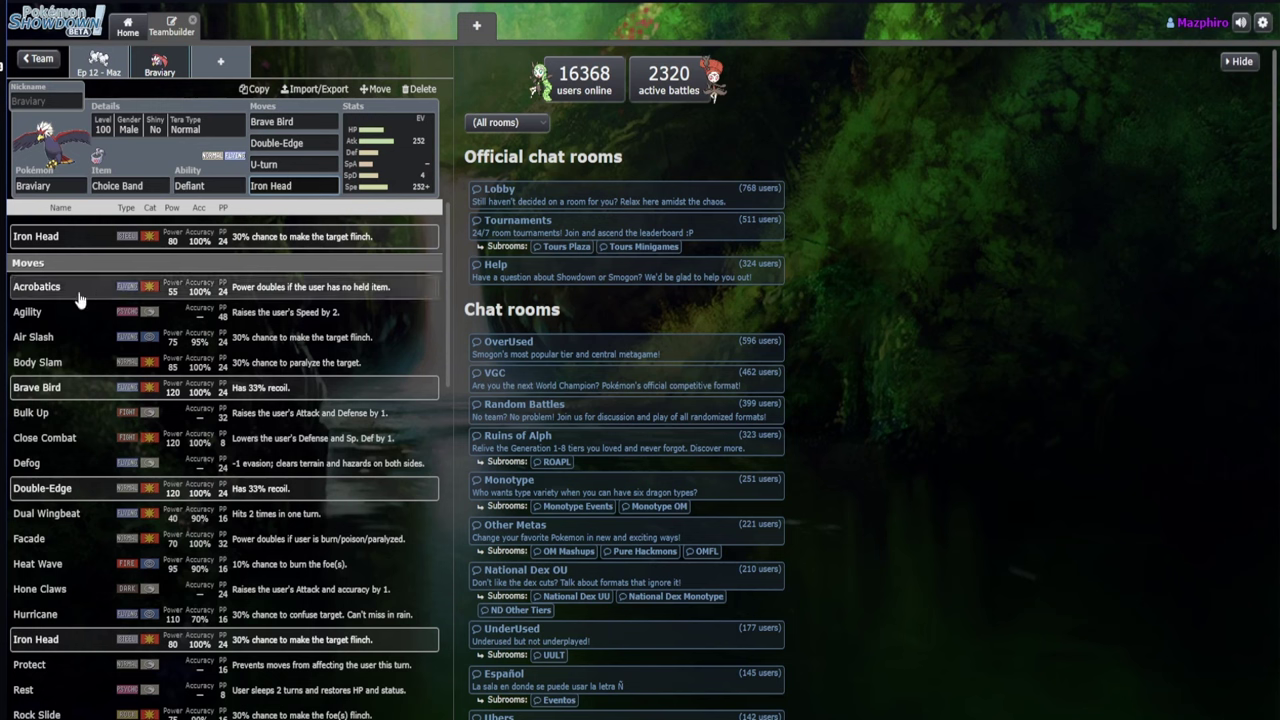
pyautogui.click(14, 444)
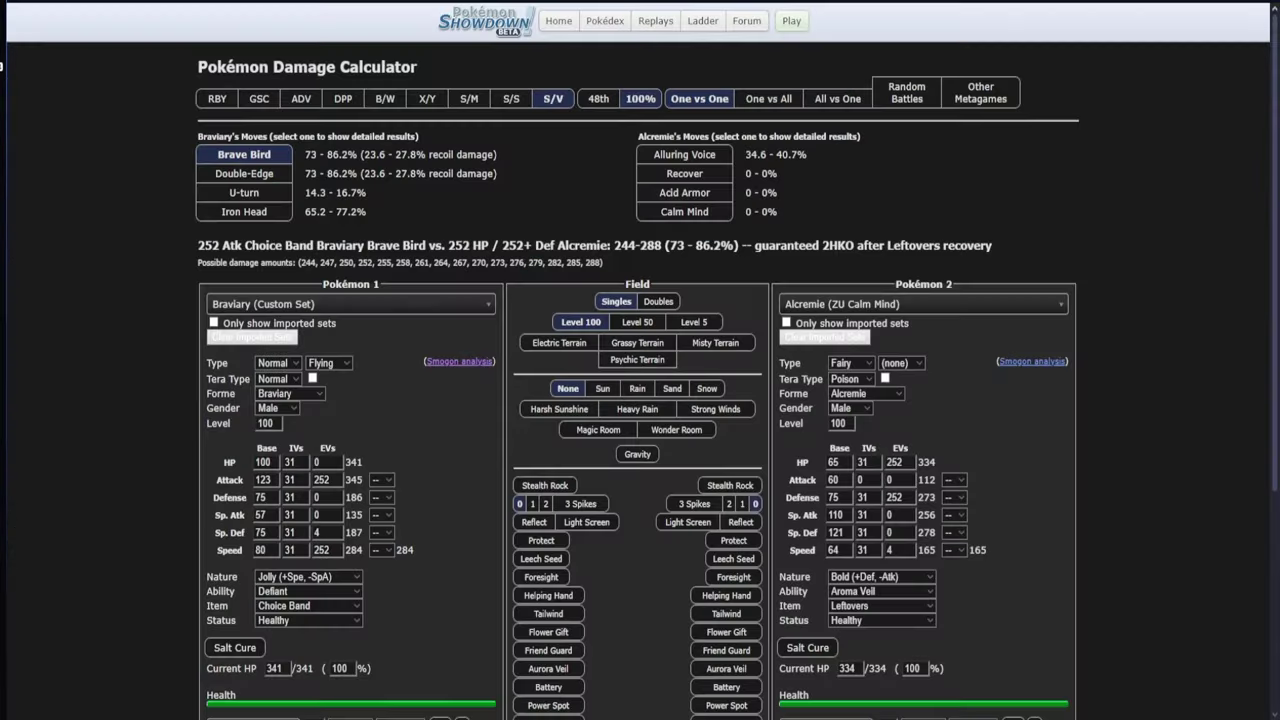
# In the damage calculator, change Braviary's fourth move from Iron Head to Close Combat.
pyautogui.scroll(-3, 367, 431)
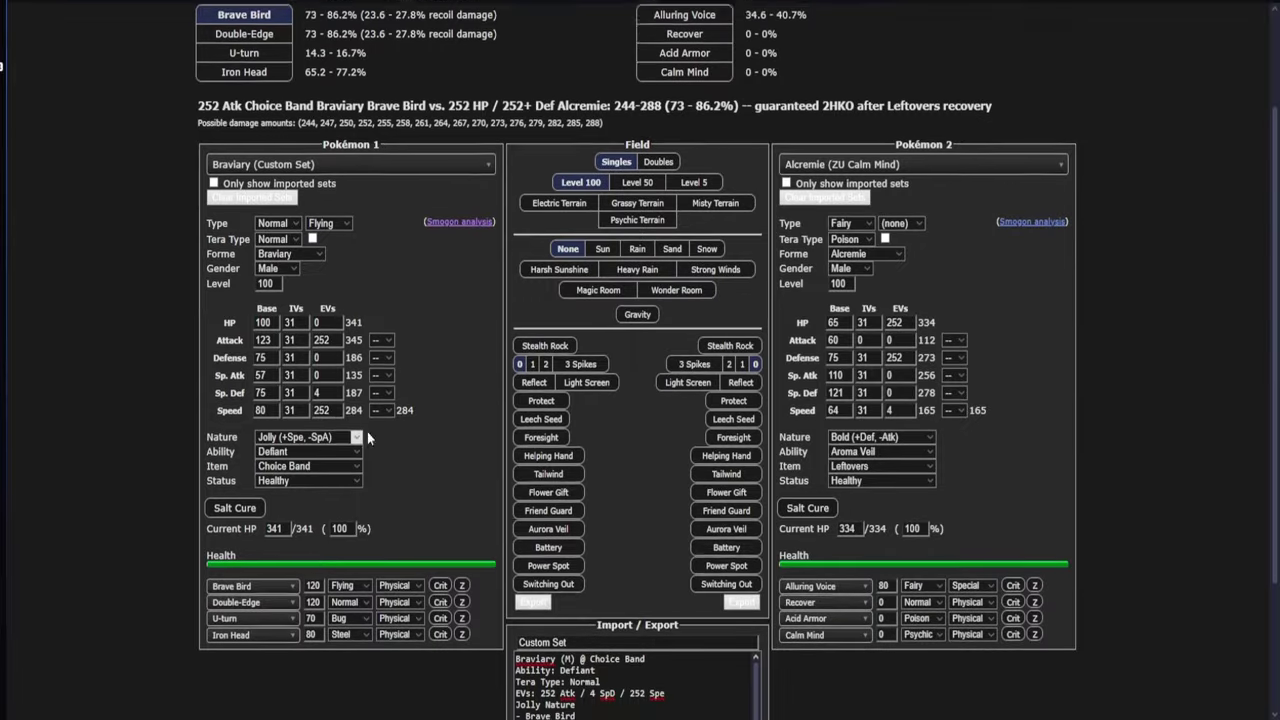
pyautogui.click(229, 621)
pyautogui.scroll(10, 295, 557)
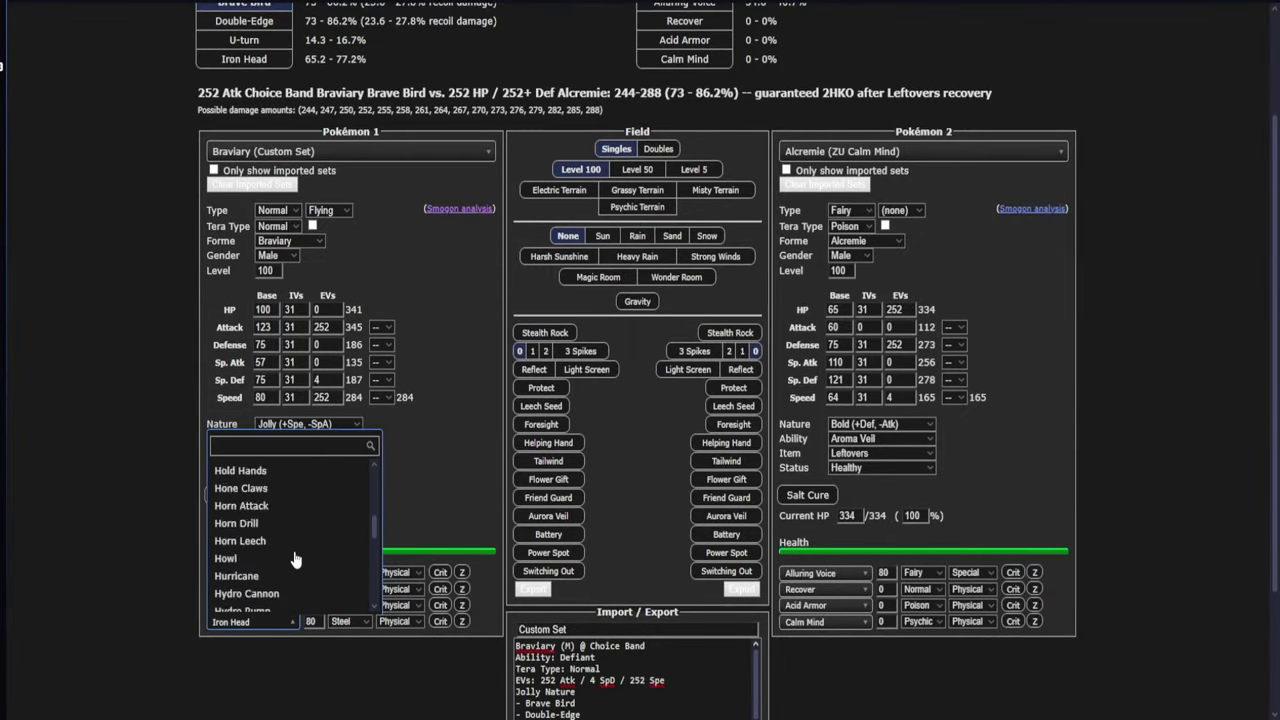
pyautogui.write('clos')
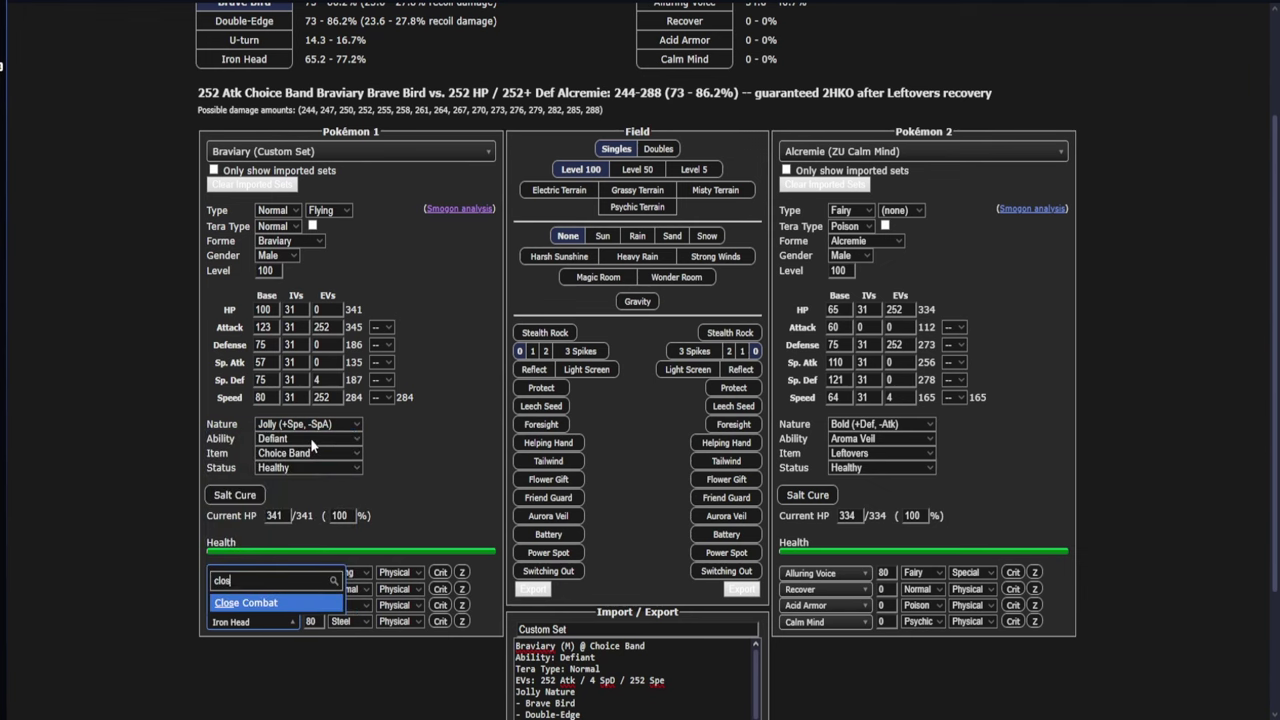
pyautogui.click(281, 603)
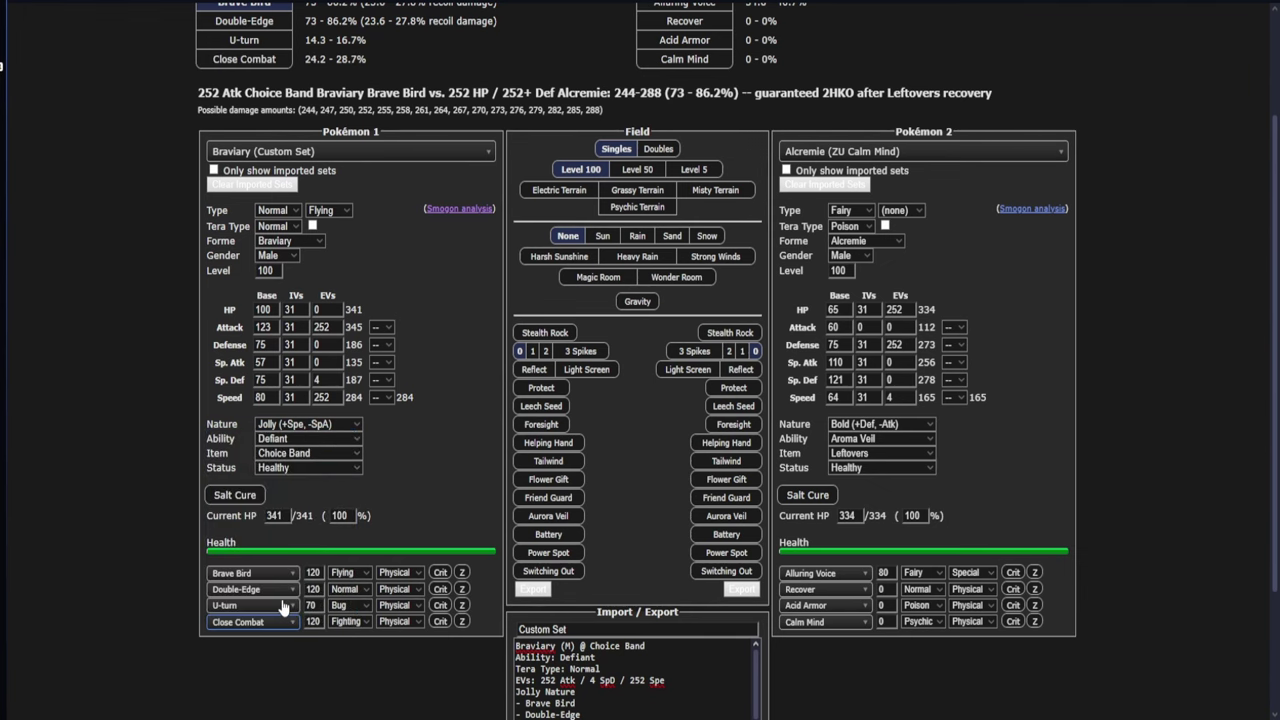
pyautogui.scroll(3, 37, 318)
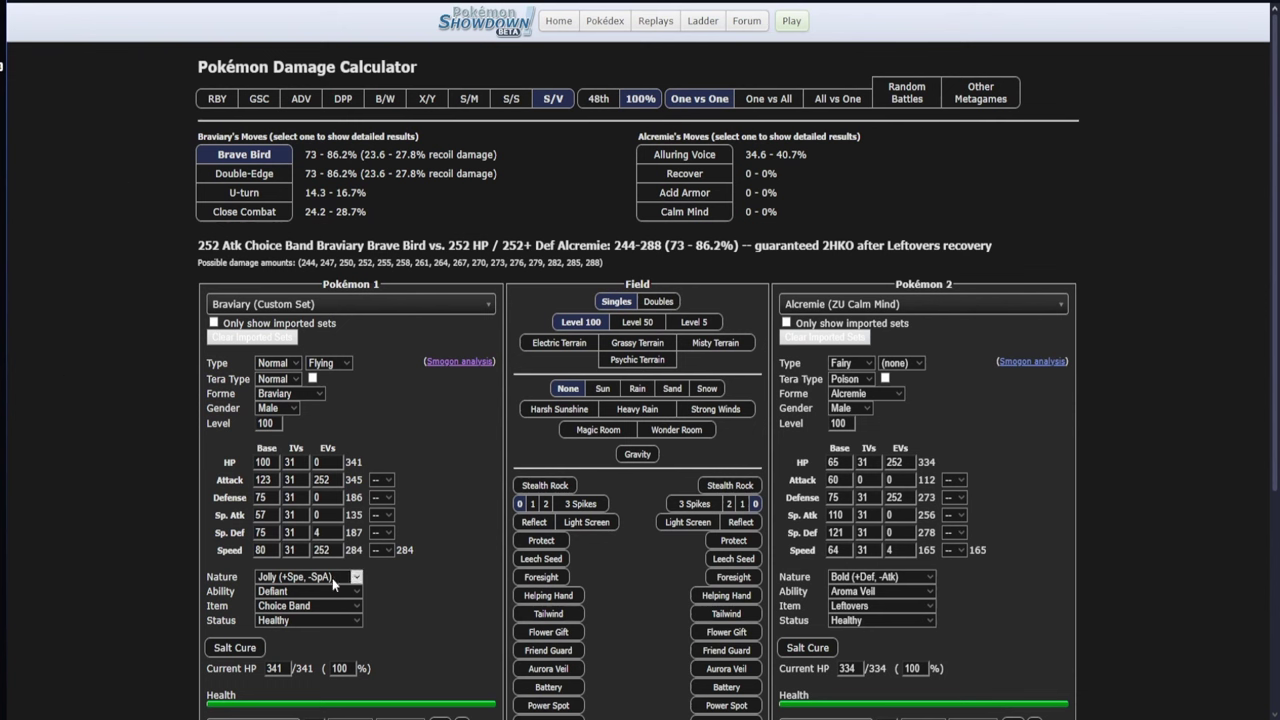
# Set Braviary's nature to Adamant (+Atk, -SpA) and its Attack stage boost to +2.
pyautogui.press('a')
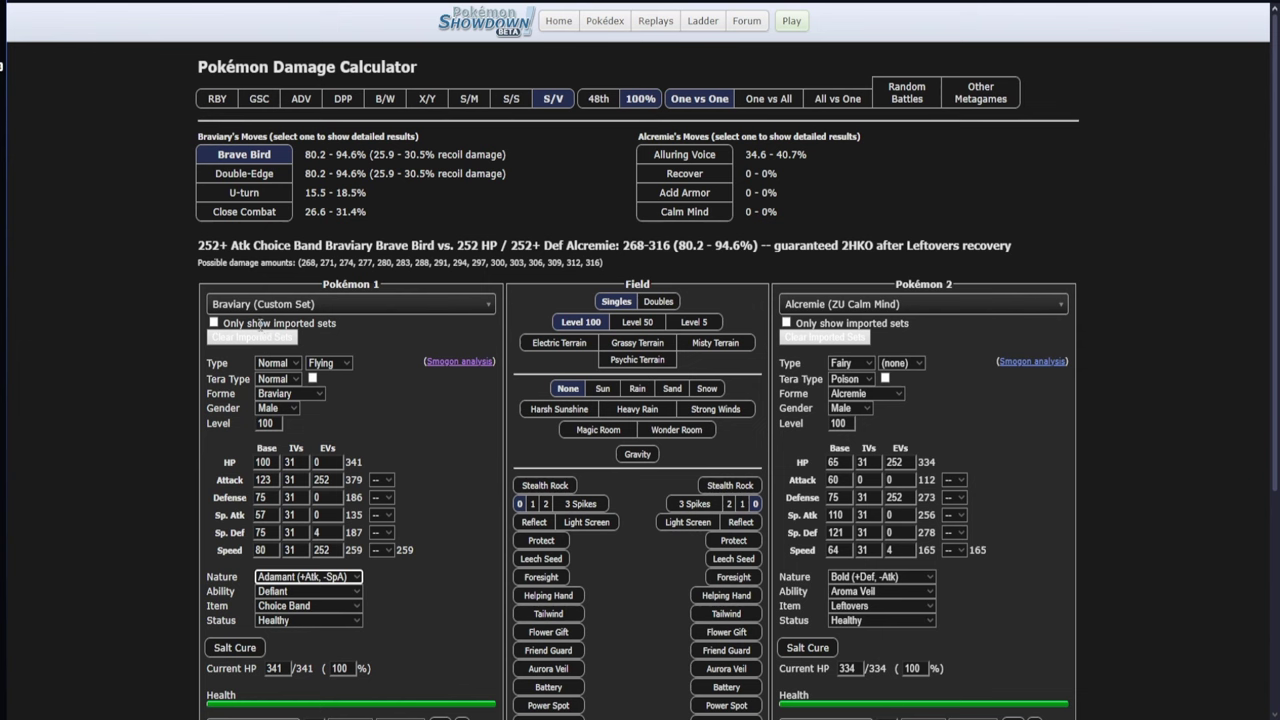
pyautogui.moveTo(337, 154); pyautogui.dragTo(521, 235)
pyautogui.click(547, 220)
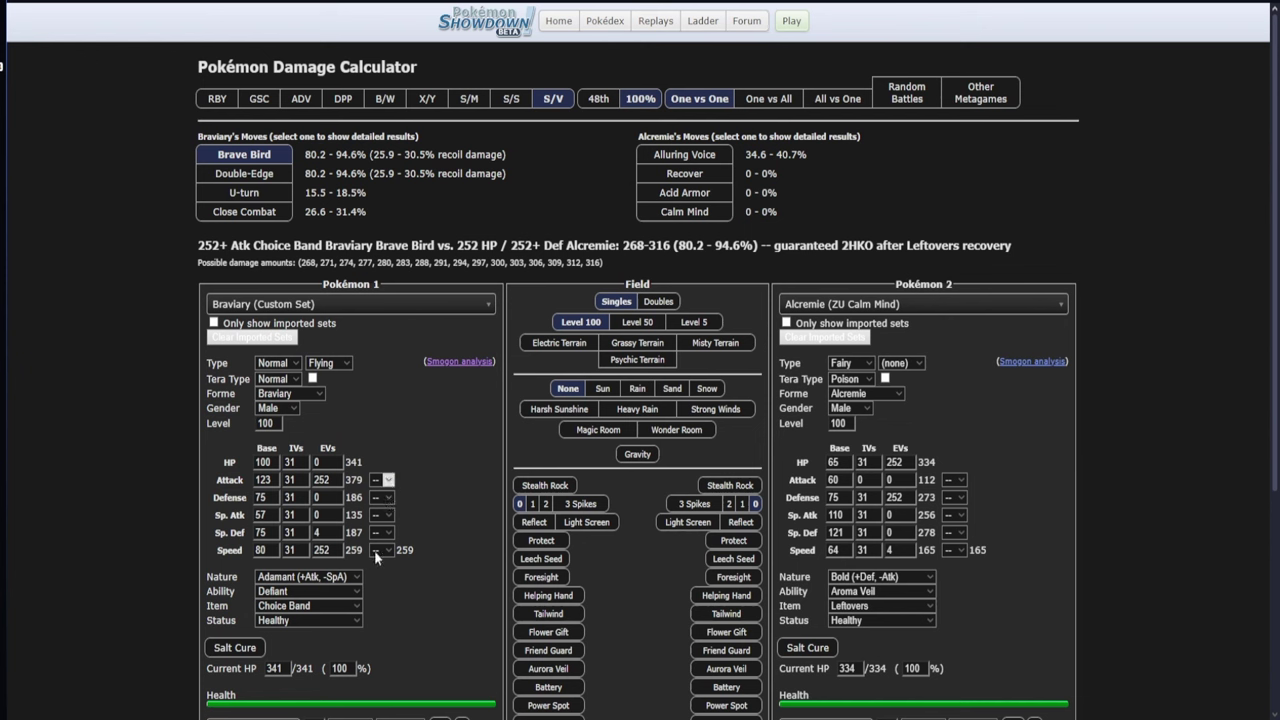
pyautogui.press('Up')
pyautogui.press('Up')
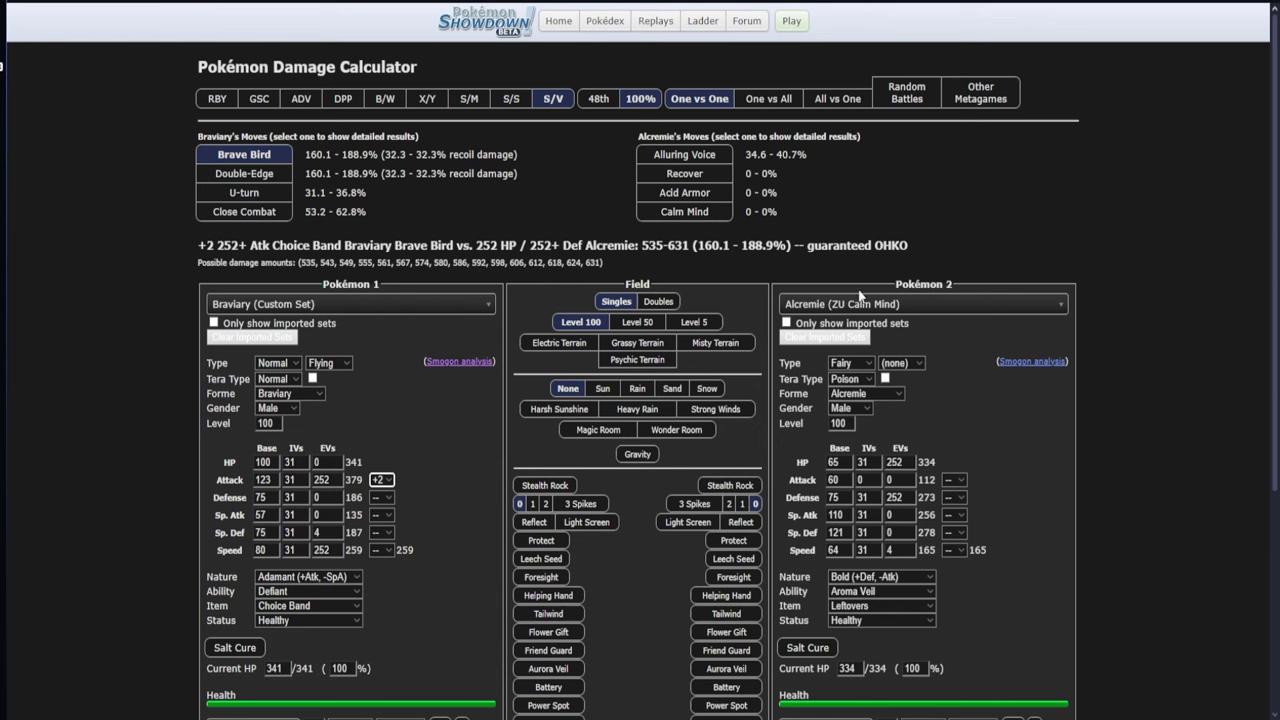
pyautogui.click(979, 303)
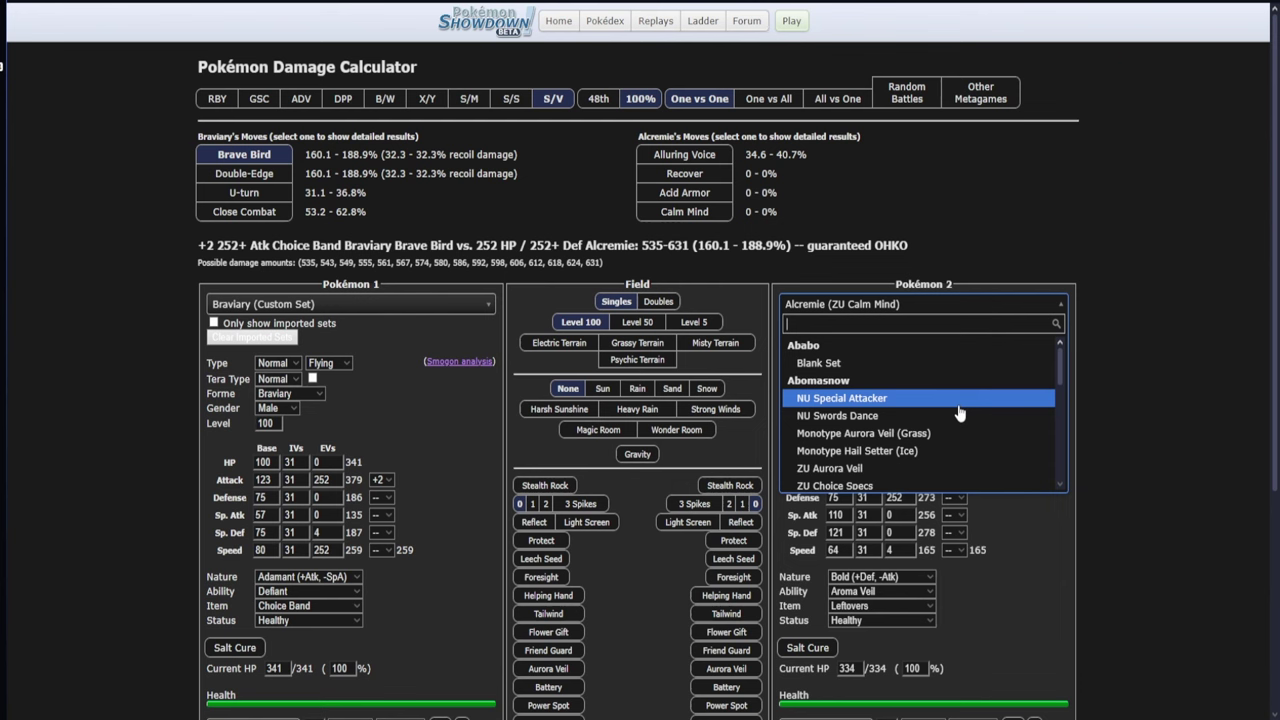
pyautogui.write('zu')
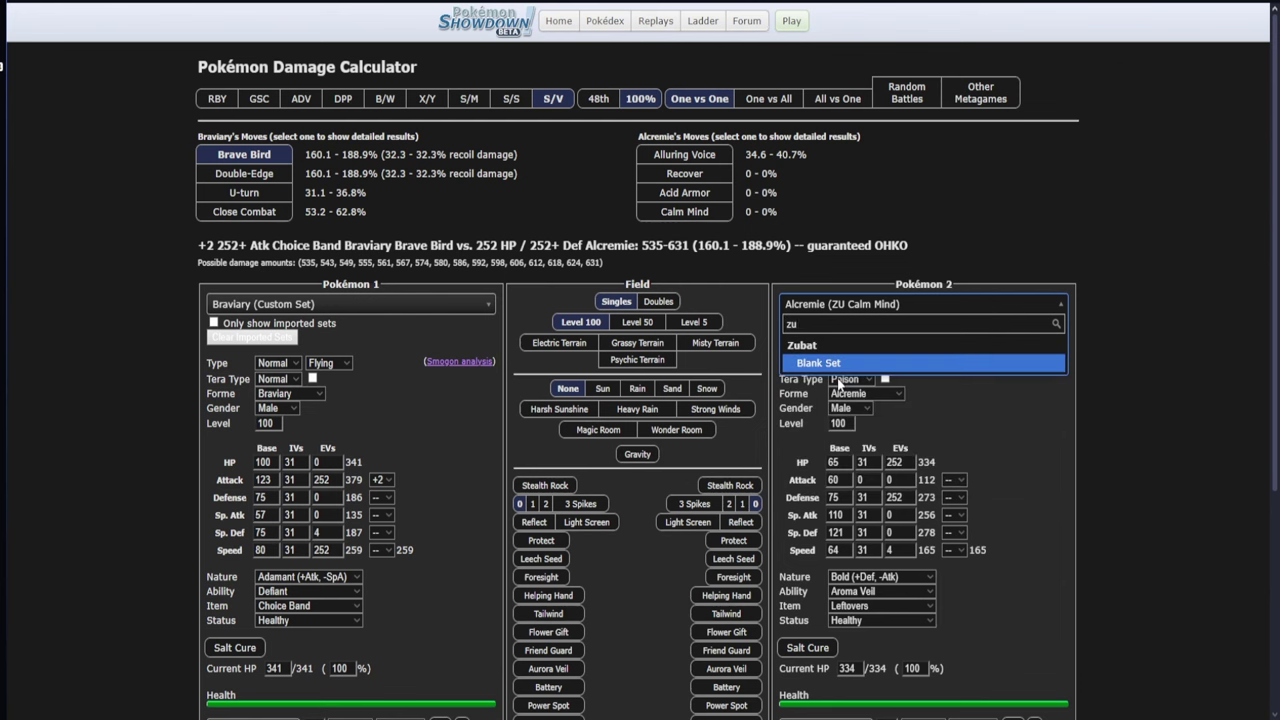
pyautogui.press('BackSpace')
pyautogui.press('BackSpace')
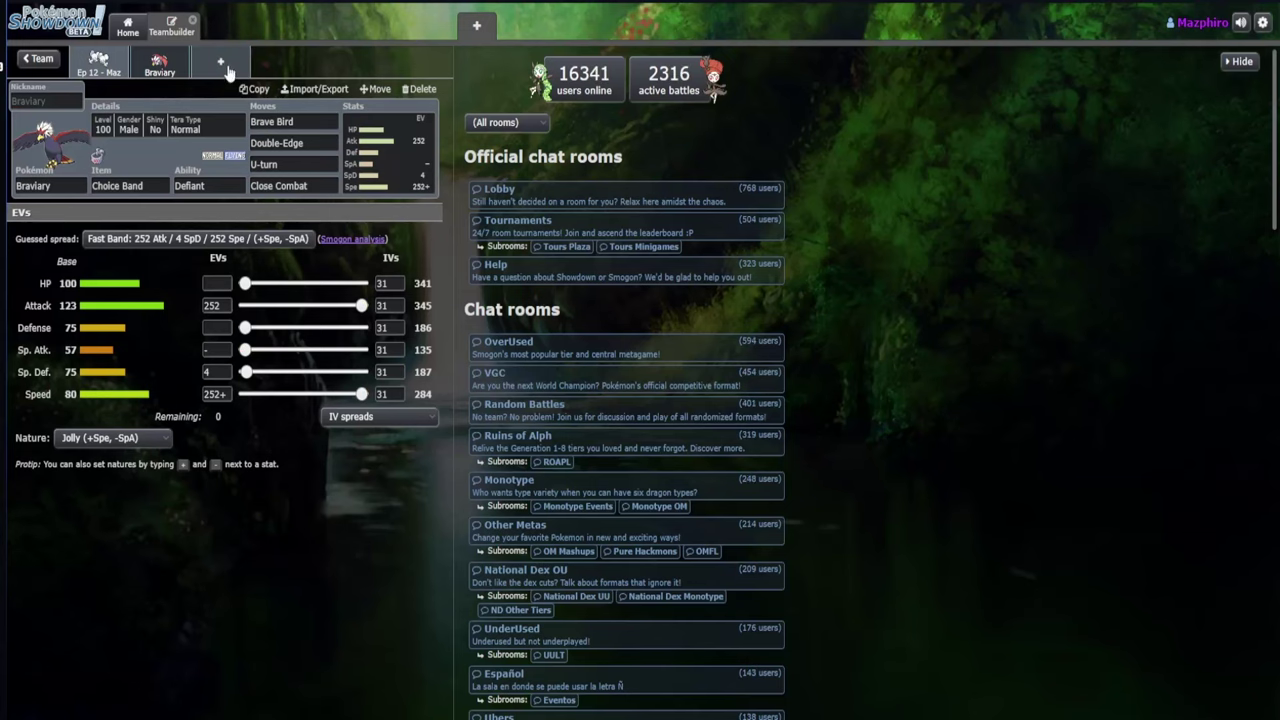
# Switch to the Teambuilder, open a new team slot and list only ZU Pokémon for it.
pyautogui.click(220, 61)
pyautogui.write('zu')
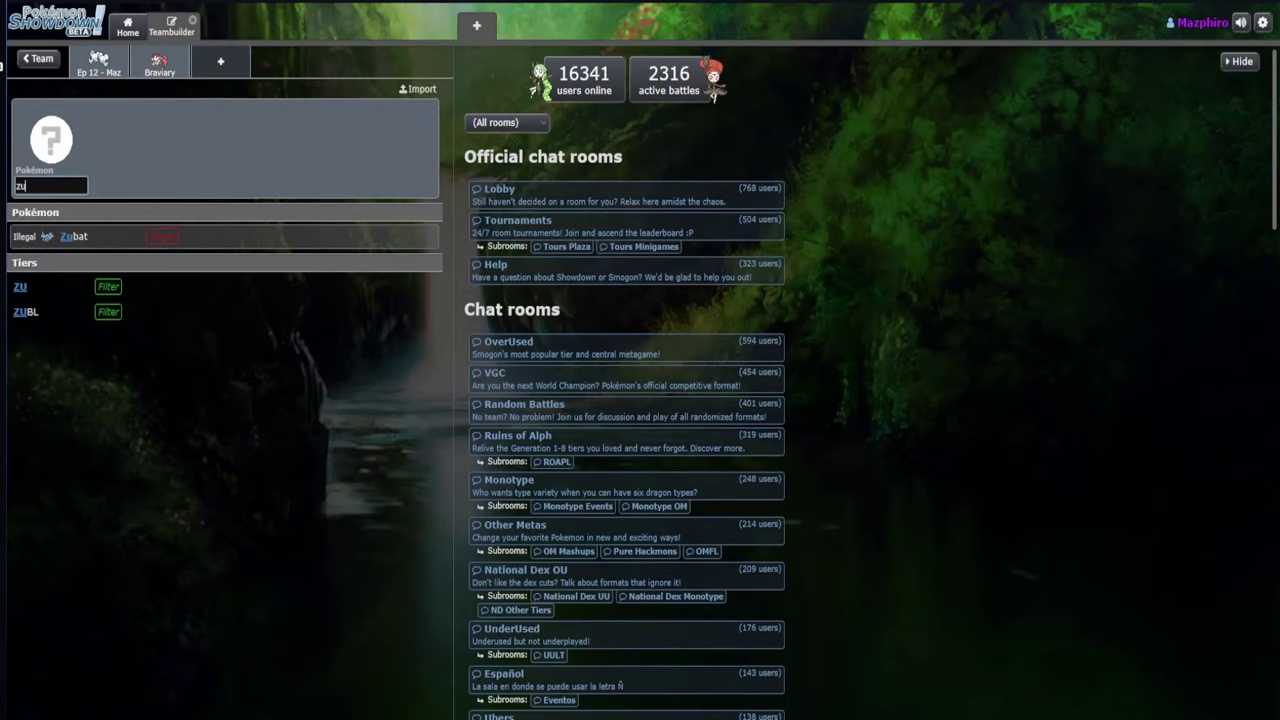
pyautogui.click(55, 287)
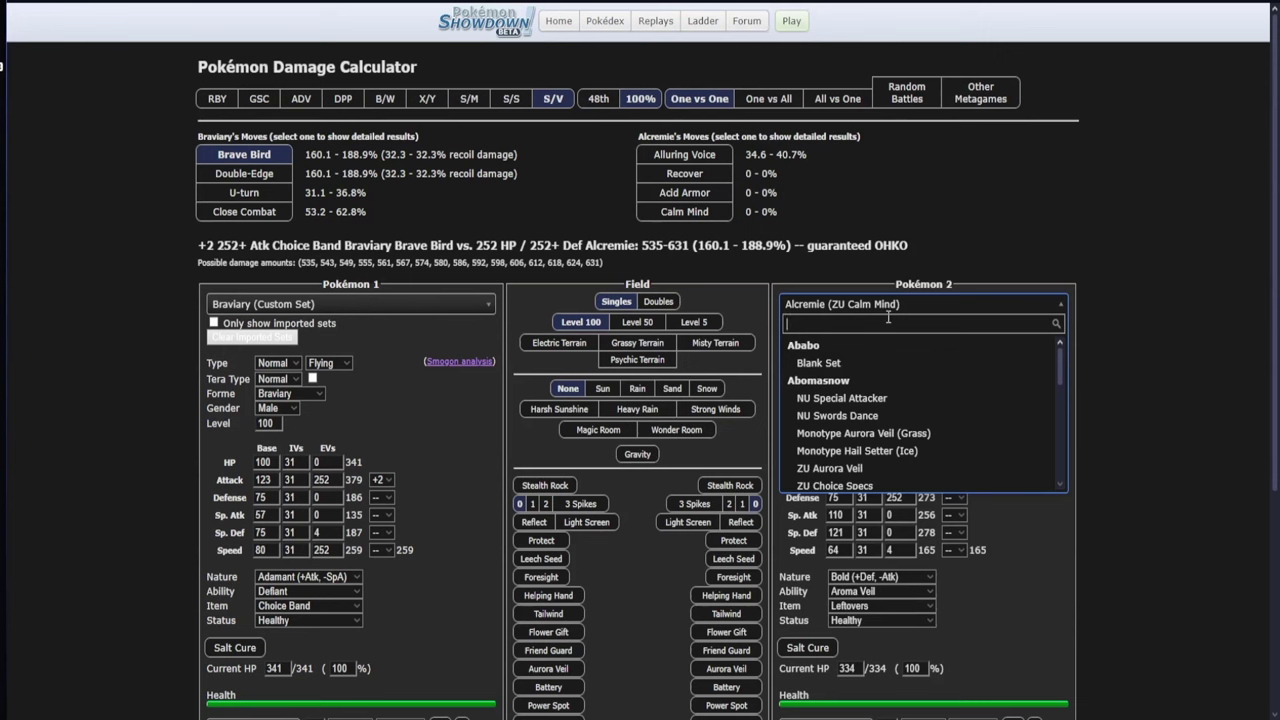
# Load the Appletun NU Specially Defensive set as the opposing Pokémon in the damage calculator.
pyautogui.write('ap')
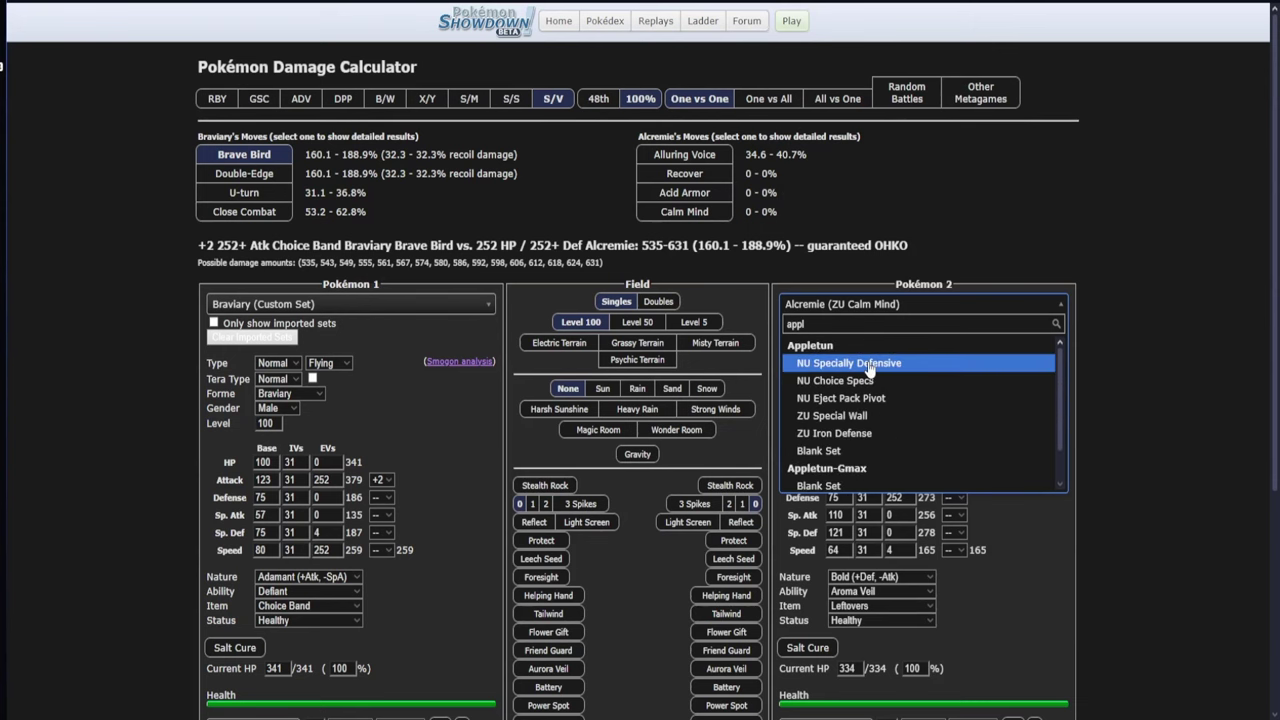
pyautogui.write('pl')
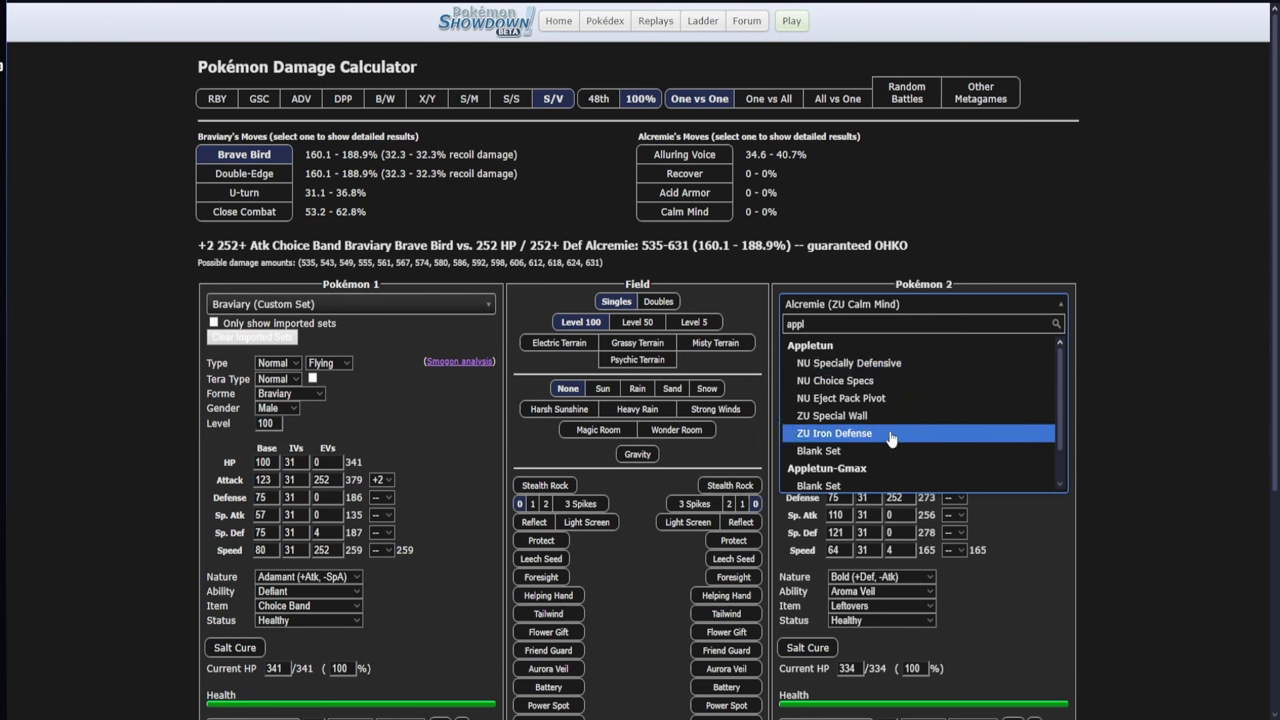
pyautogui.click(861, 366)
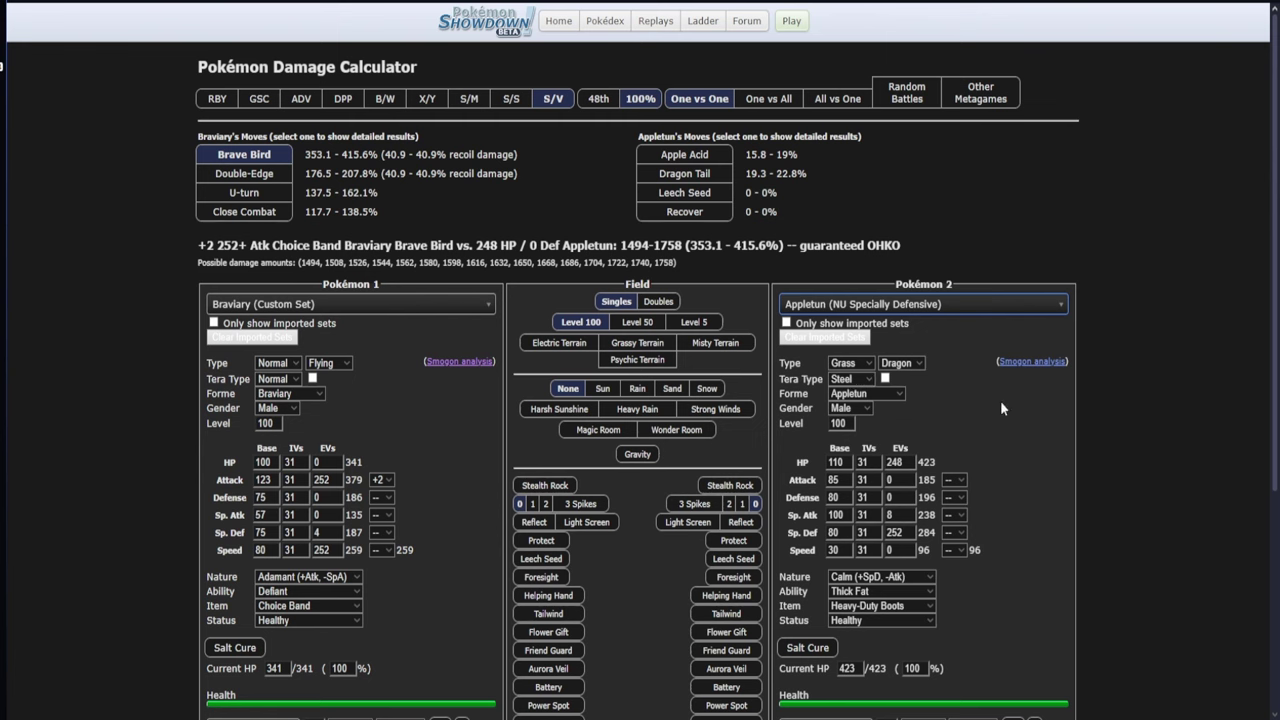
# Clear Braviary's Attack stage boost and set its nature to Jolly (+Spe, -SpA).
pyautogui.click(388, 500)
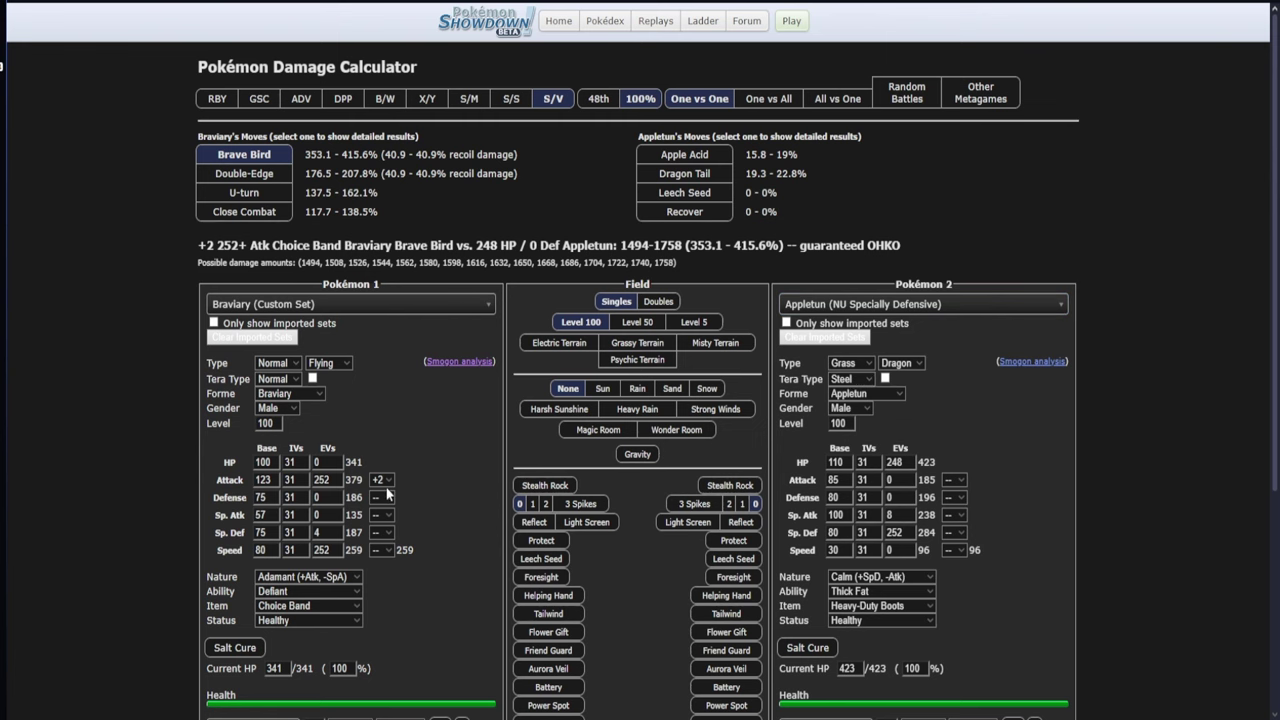
pyautogui.click(383, 569)
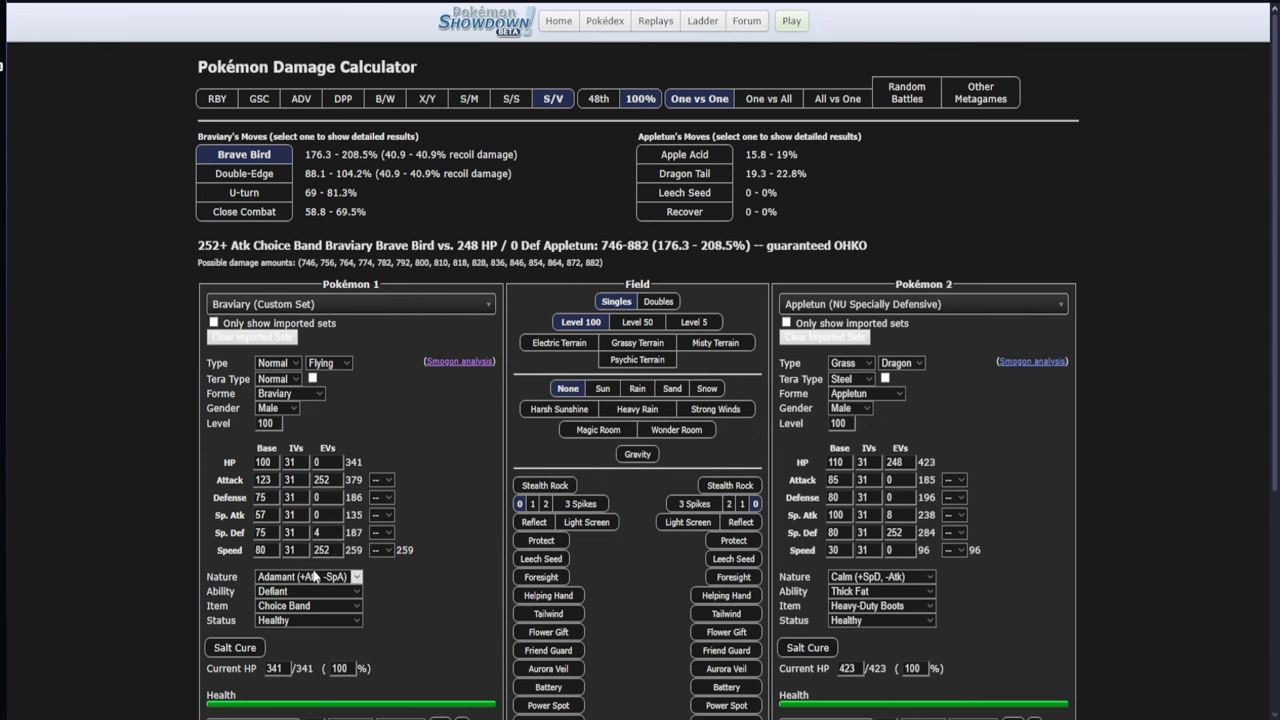
pyautogui.press('j')
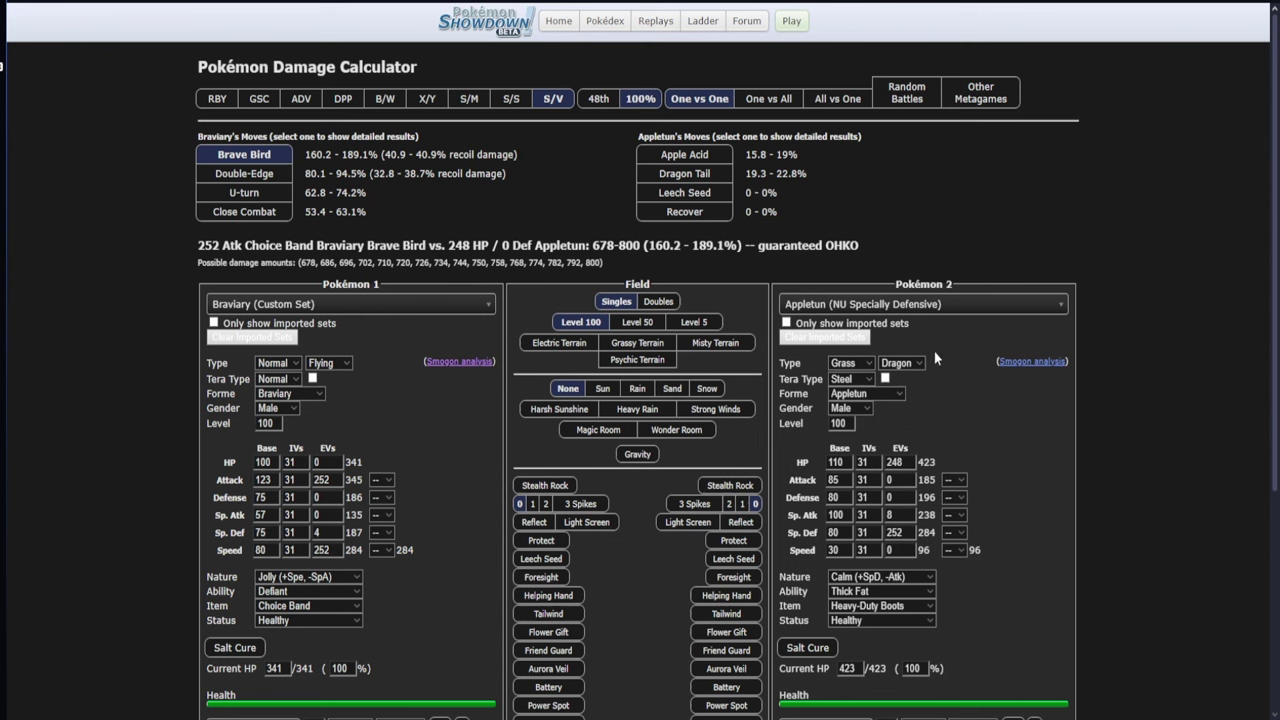
# Replace the opposing set with Appletun's ZU Iron Defense set.
pyautogui.click(926, 304)
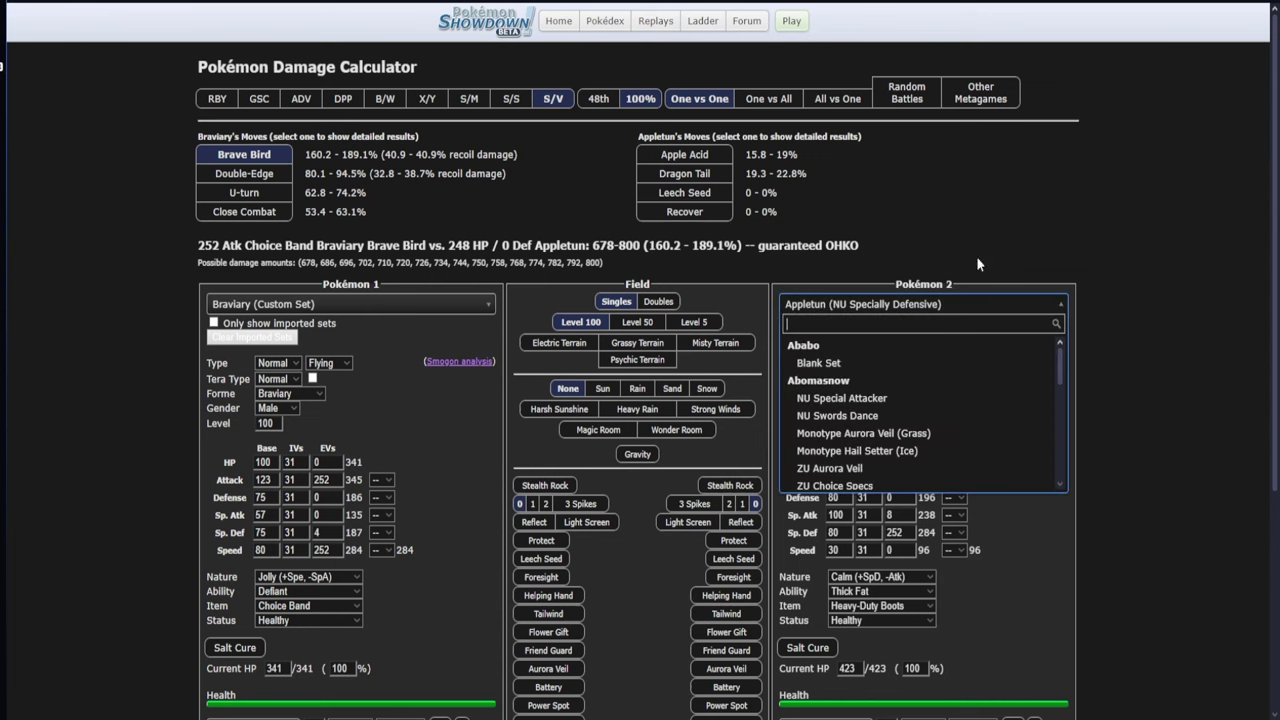
pyautogui.write('appl')
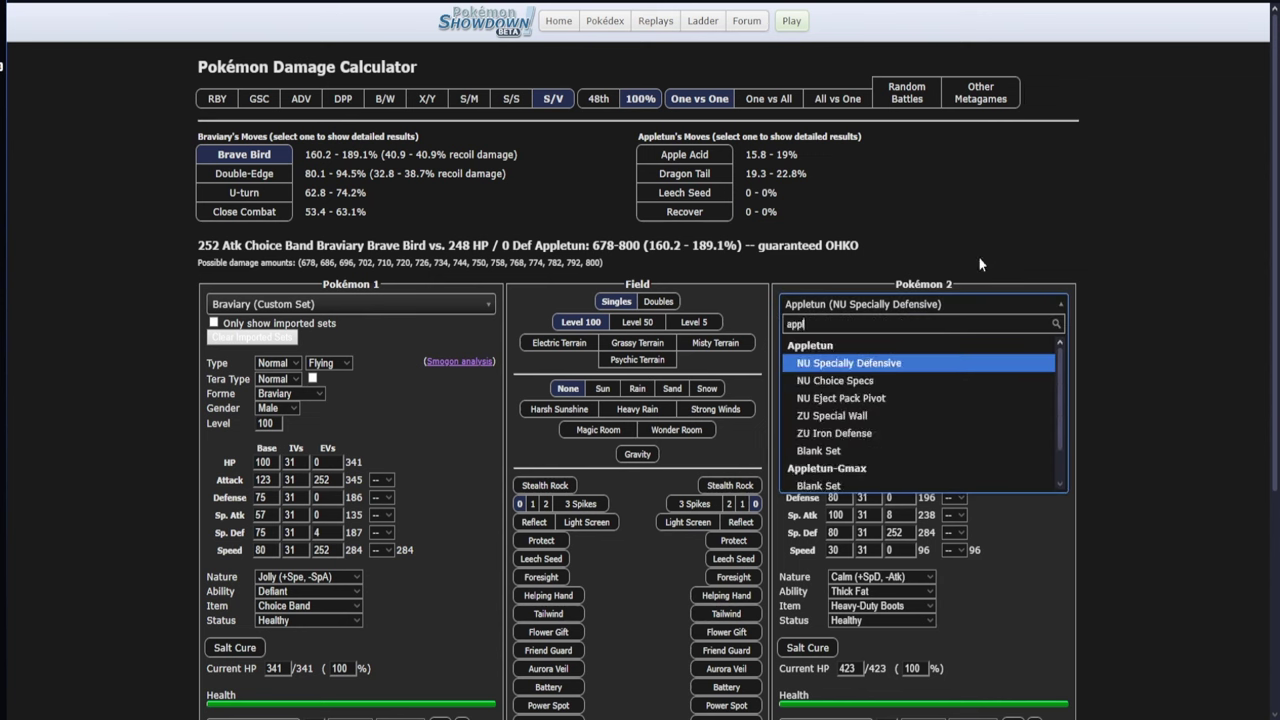
pyautogui.click(886, 433)
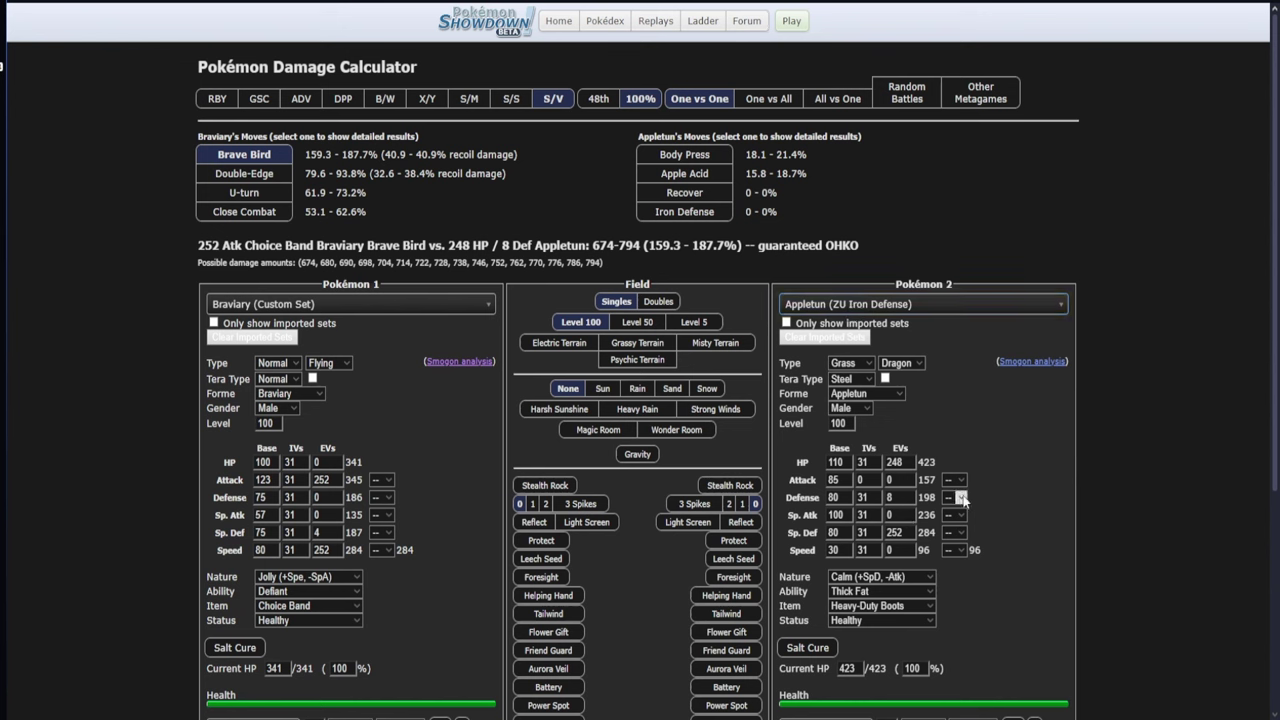
# Check Braviary's damage against Appletun at +2 Defense and with Tera Steel active, resetting each setting.
pyautogui.click(951, 564)
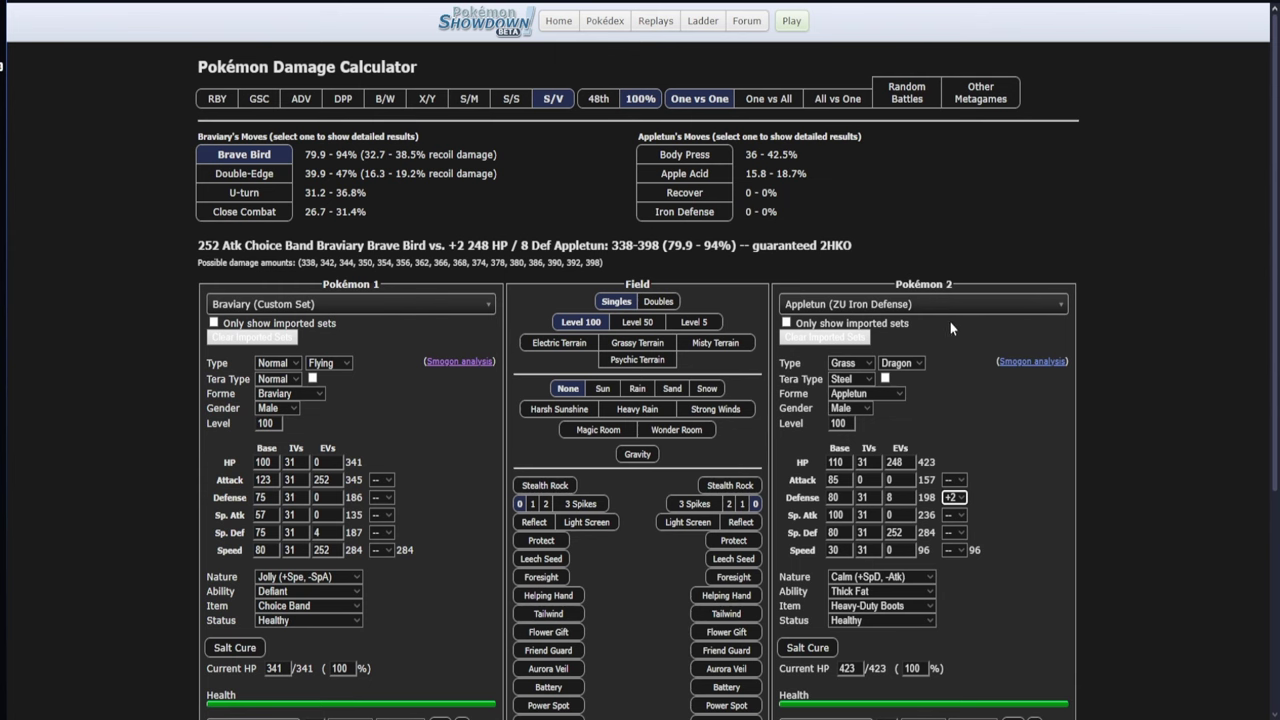
pyautogui.click(960, 497)
pyautogui.click(950, 591)
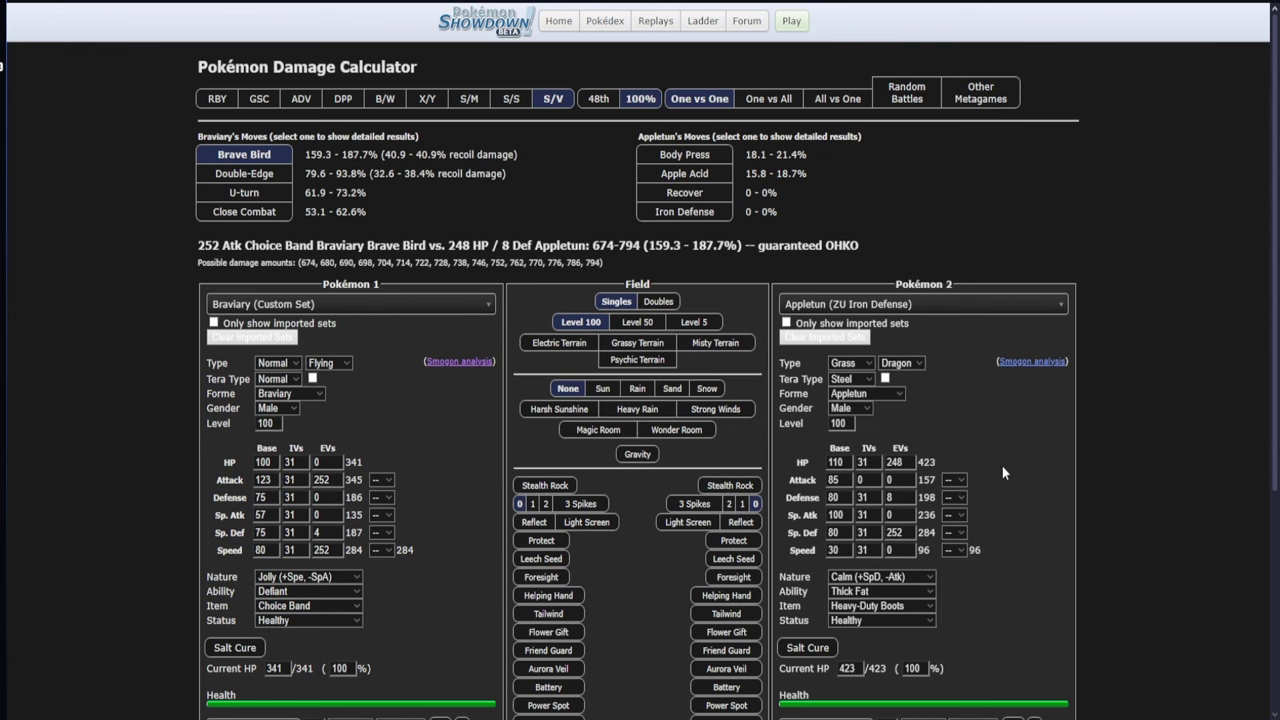
pyautogui.click(885, 378)
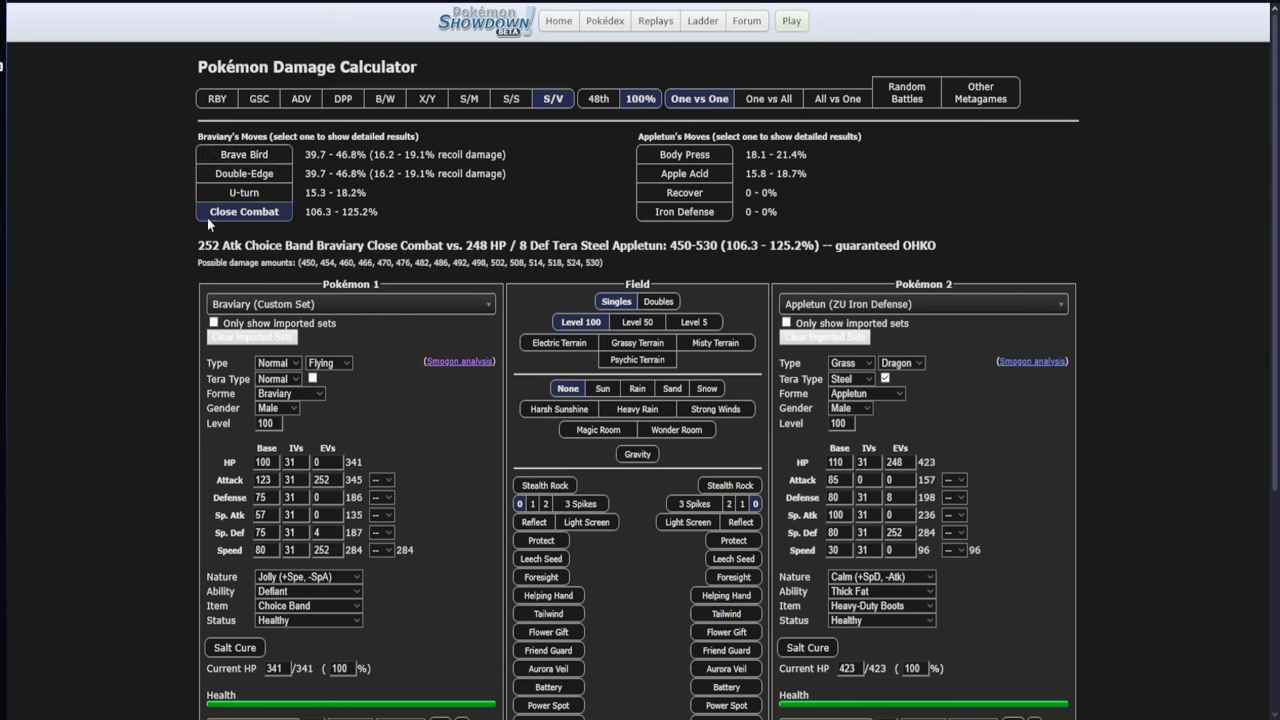
pyautogui.click(885, 378)
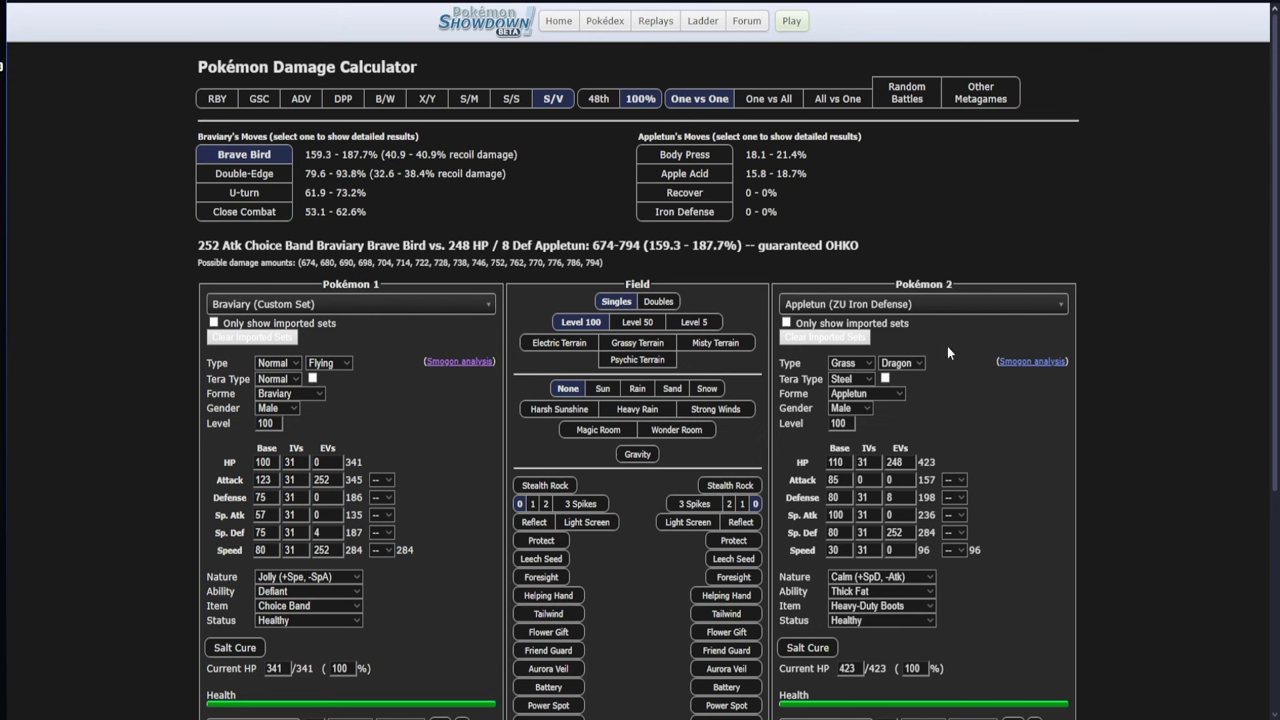
# Load the Appletun NU Choice Specs set as Braviary's opponent.
pyautogui.click(996, 306)
pyautogui.write('appl')
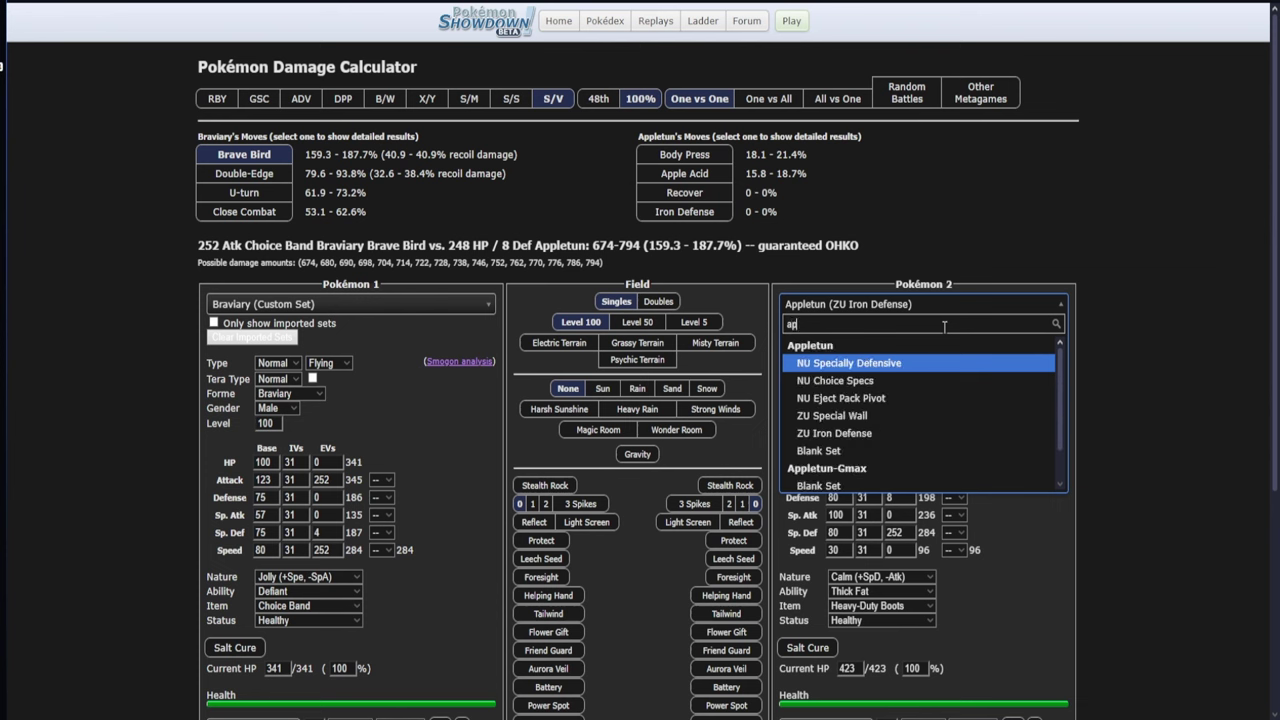
pyautogui.click(913, 394)
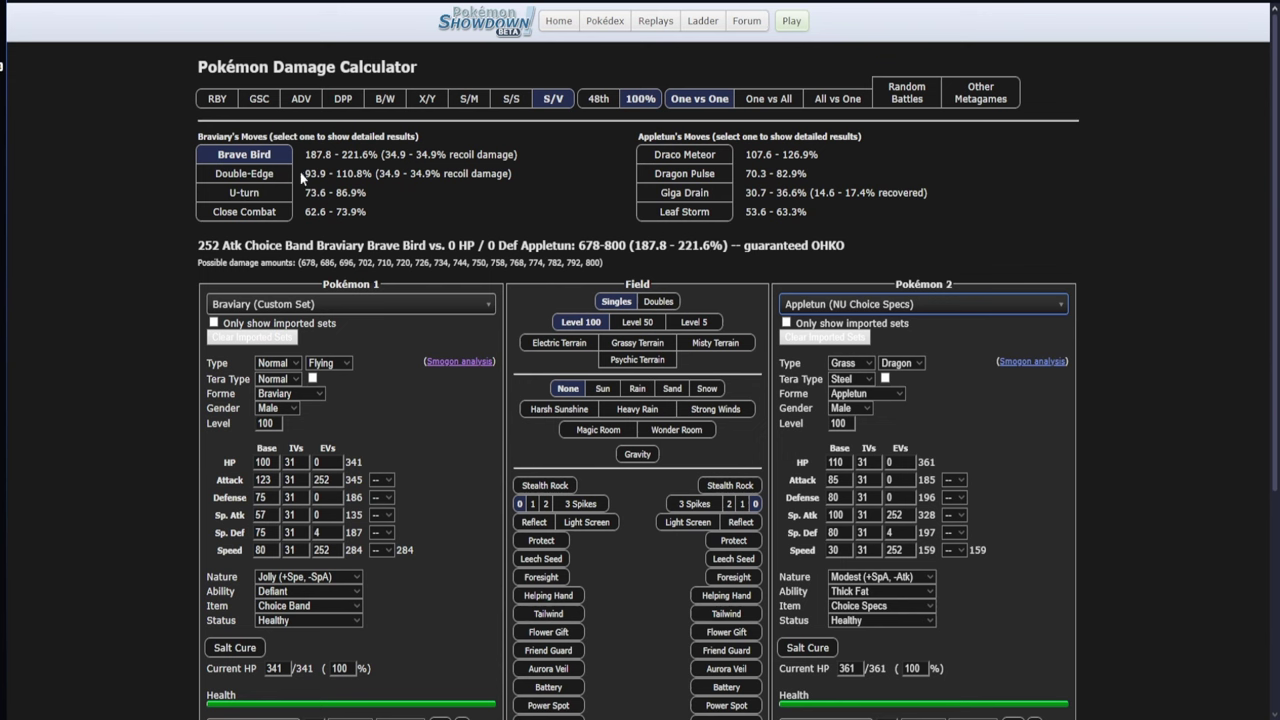
# Select Braviary's Double-Edge and examine its damage range and OHKO chance against Choice Specs Appletun.
pyautogui.click(281, 179)
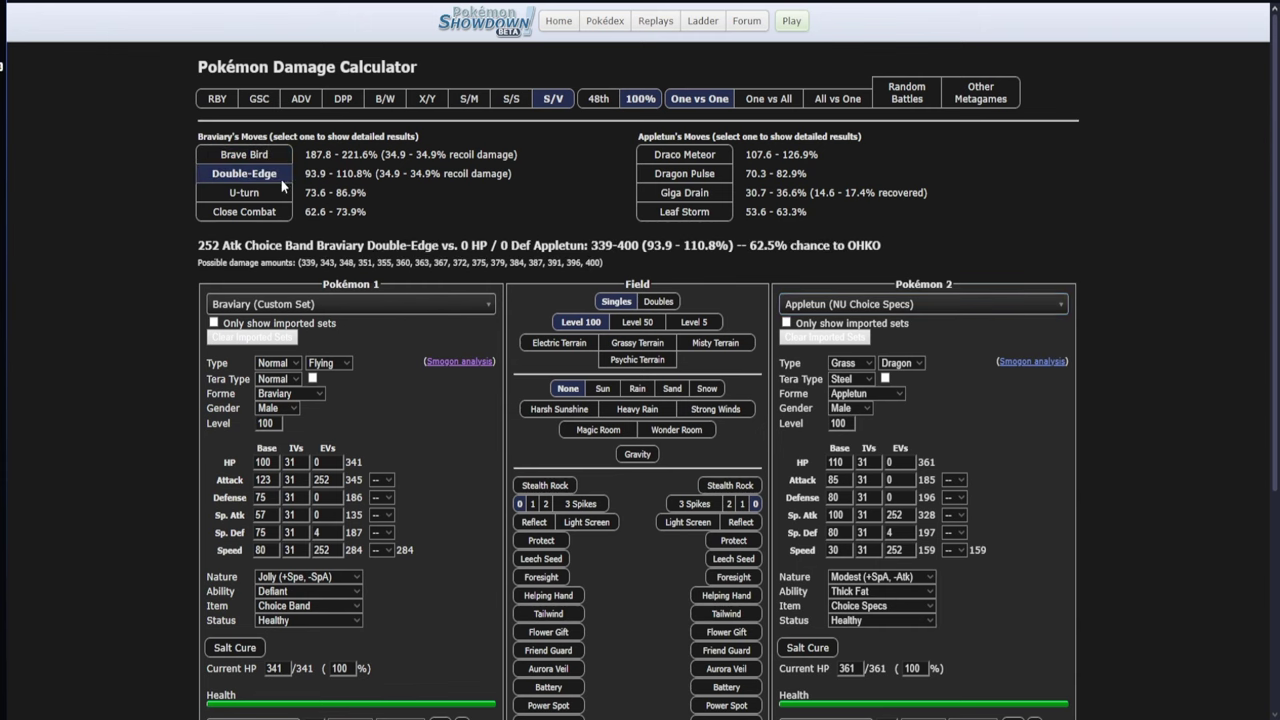
pyautogui.moveTo(743, 252); pyautogui.dragTo(839, 258)
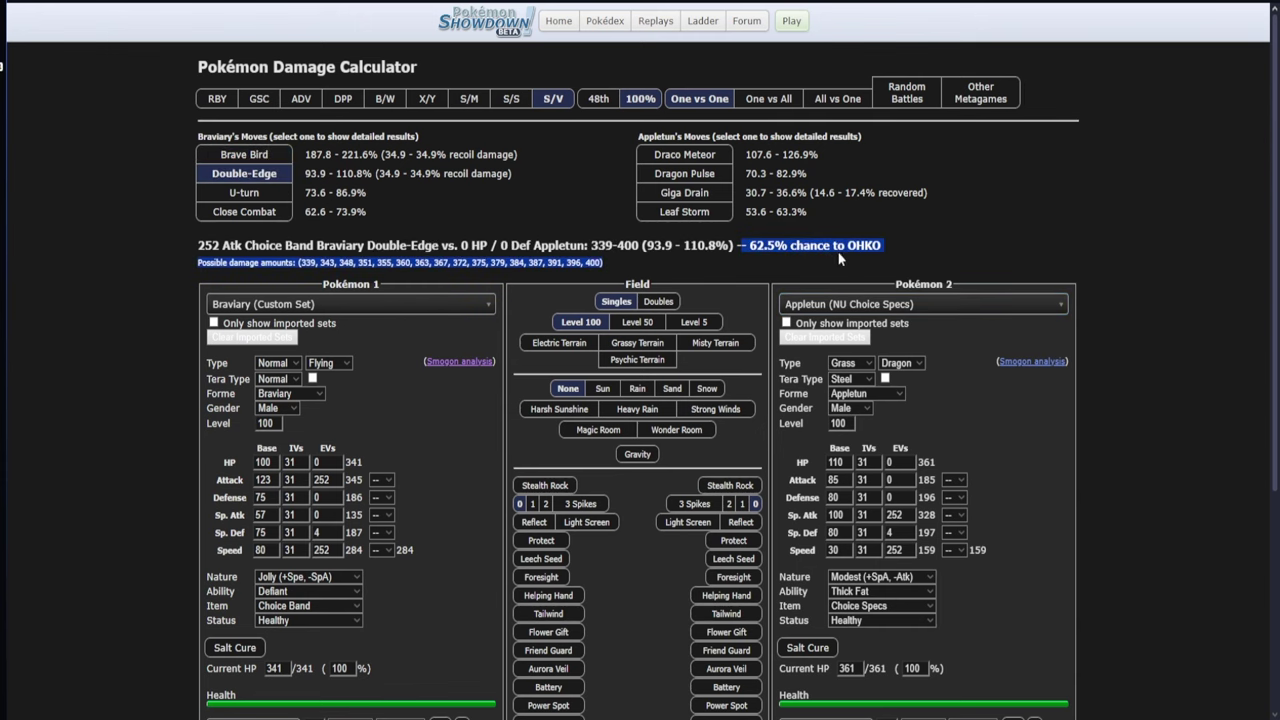
pyautogui.click(1020, 232)
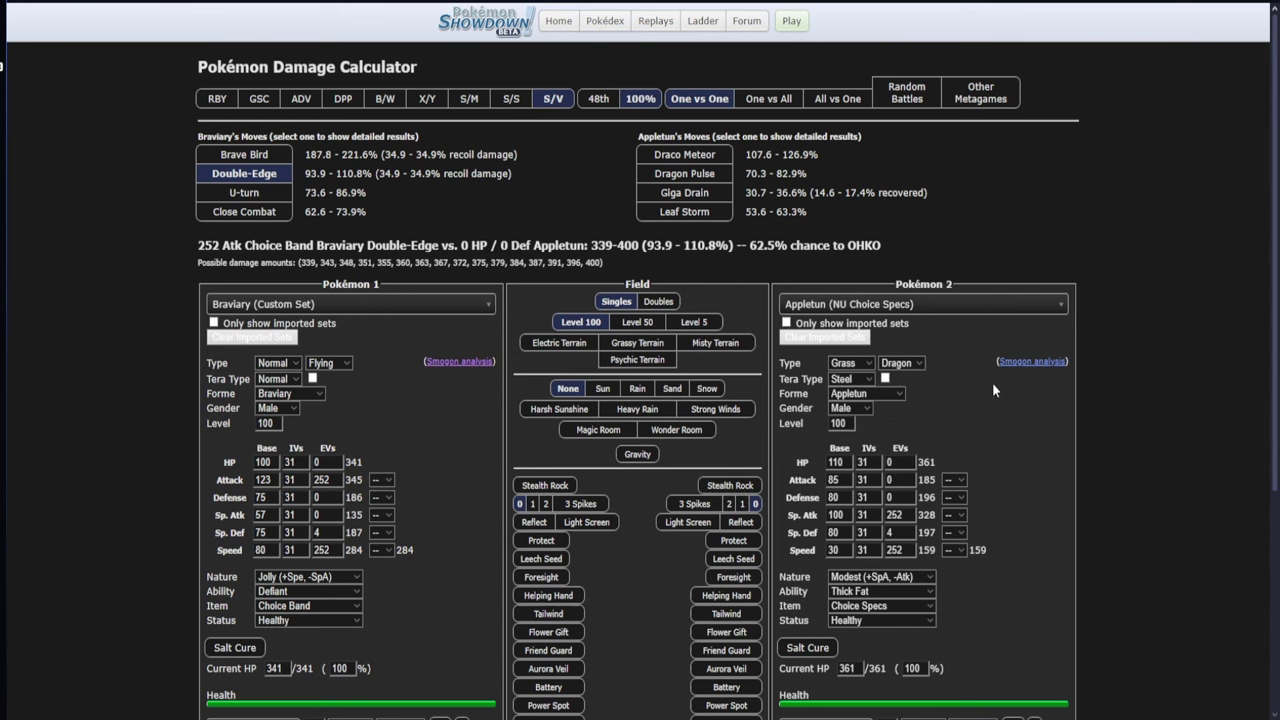
pyautogui.moveTo(302, 173); pyautogui.dragTo(385, 173)
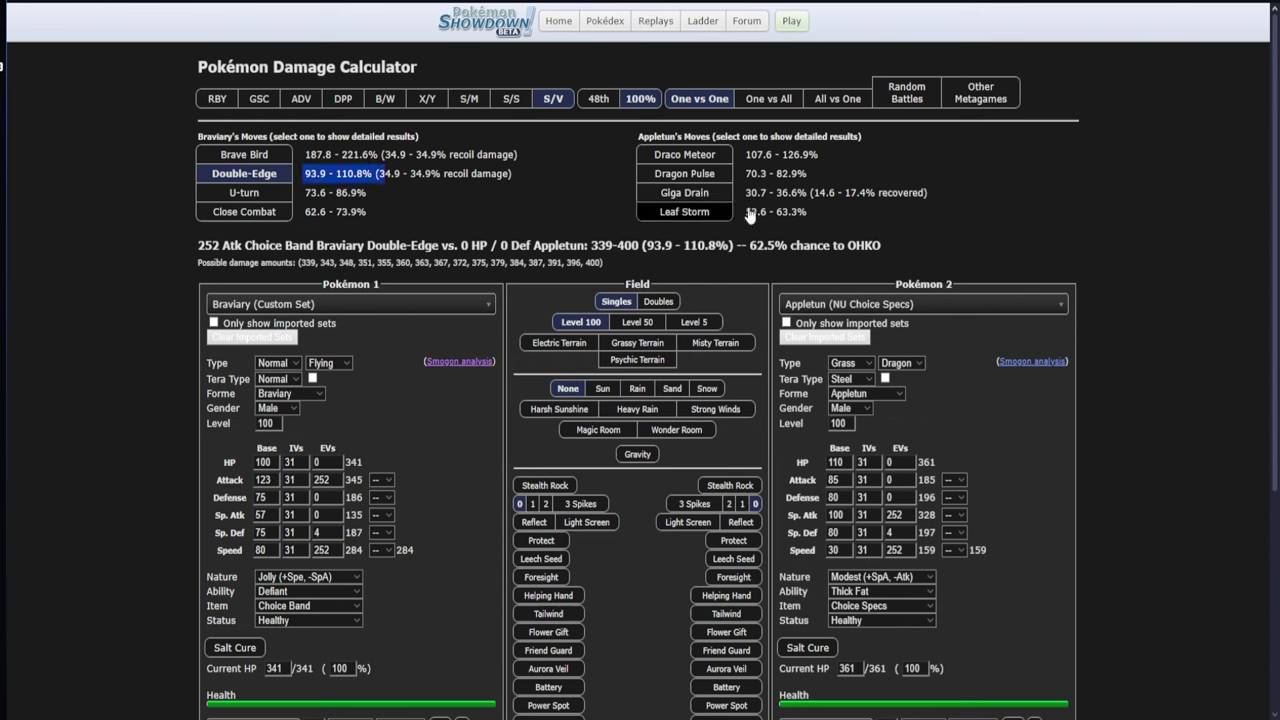
pyautogui.click(637, 322)
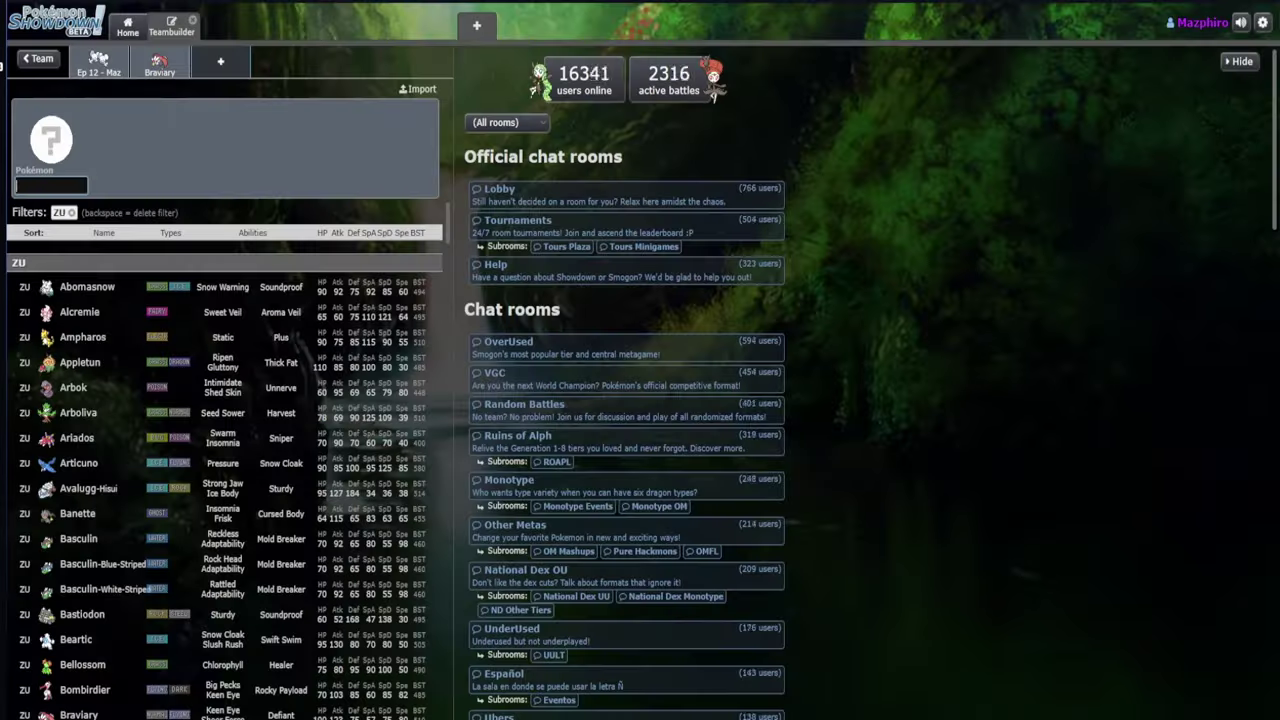
# Open Braviary in the Teambuilder, and switch to its Smogon Pokédex page to review the ZU Bulk Up set's moves and details.
pyautogui.click(155, 64)
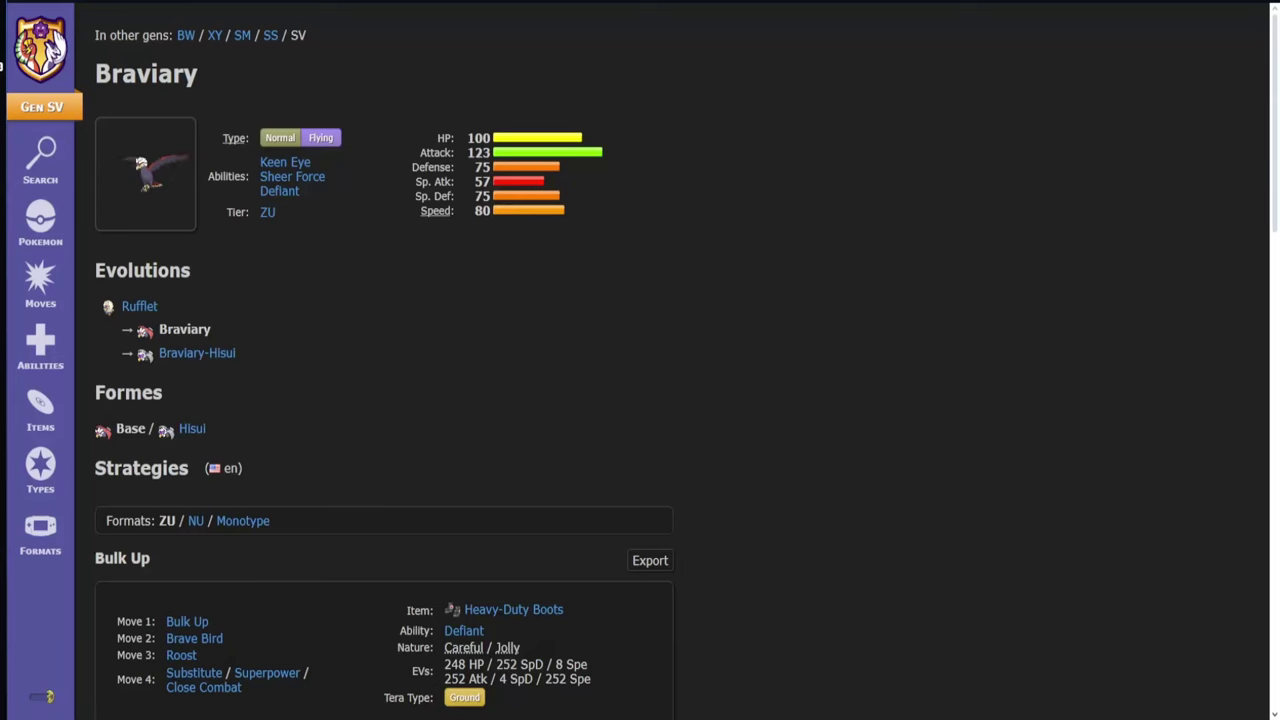
pyautogui.scroll(-1, 899, 413)
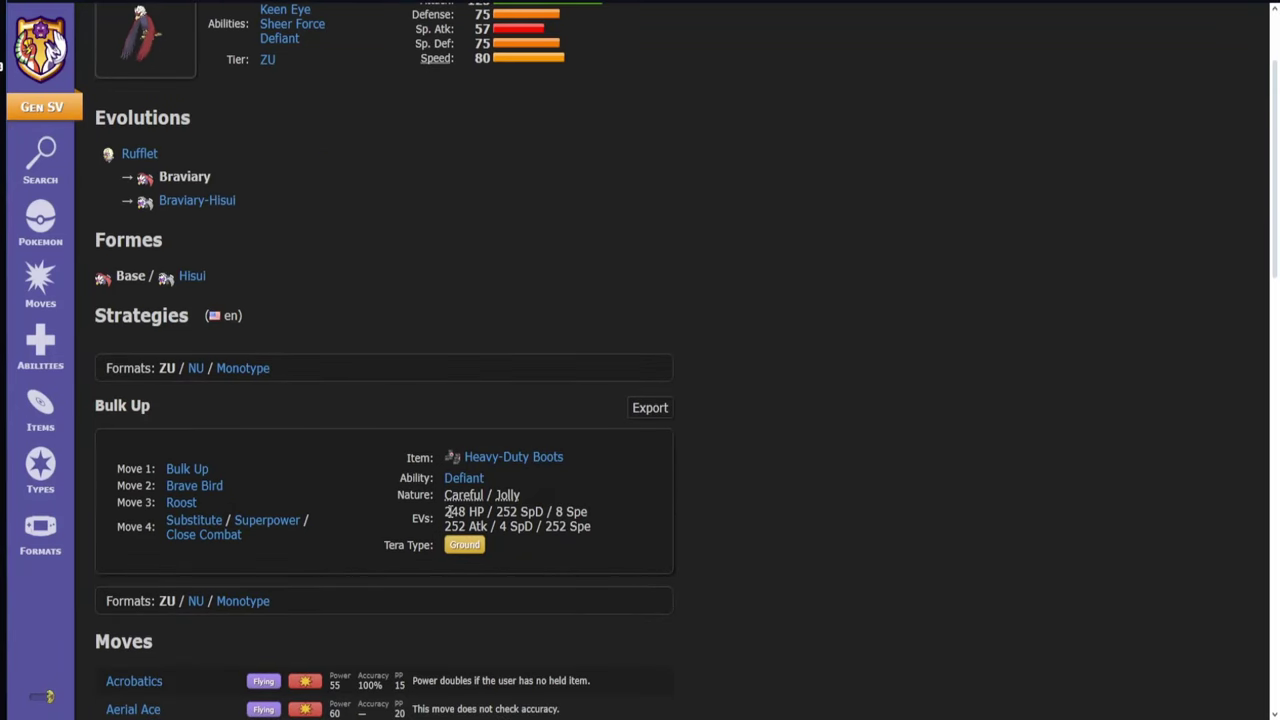
pyautogui.moveTo(532, 470)
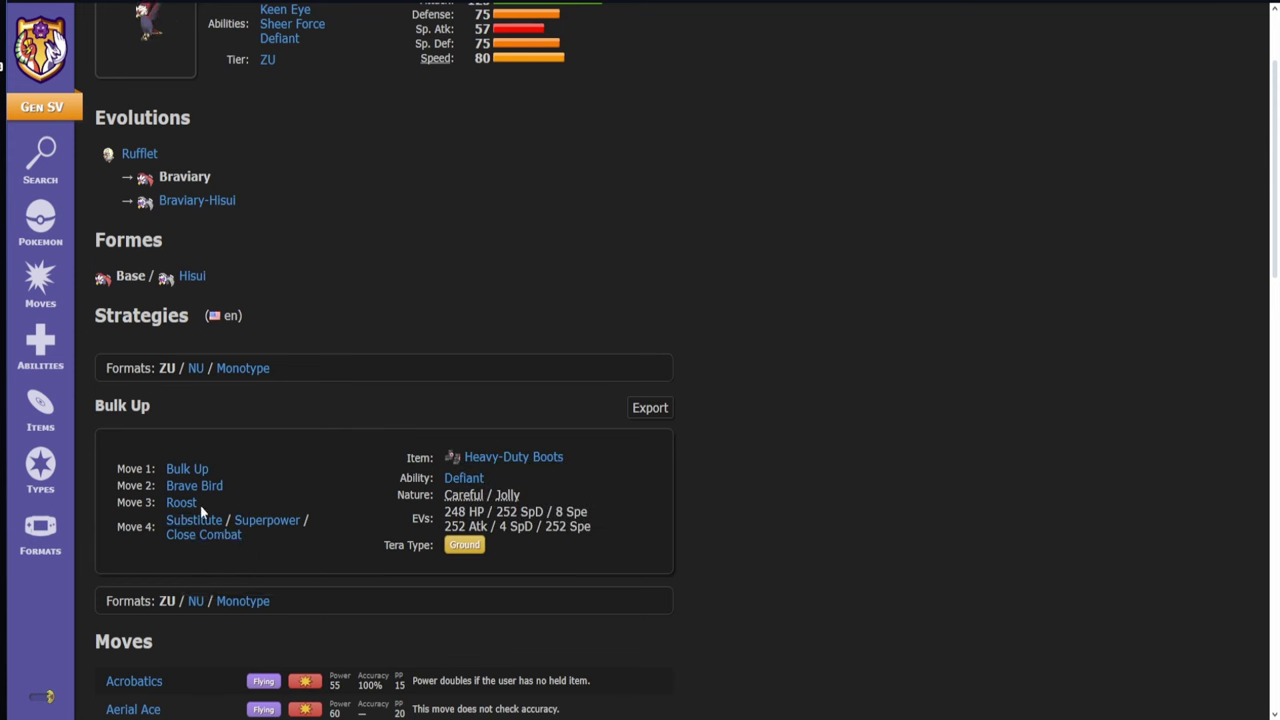
pyautogui.moveTo(194, 494)
pyautogui.moveTo(213, 540)
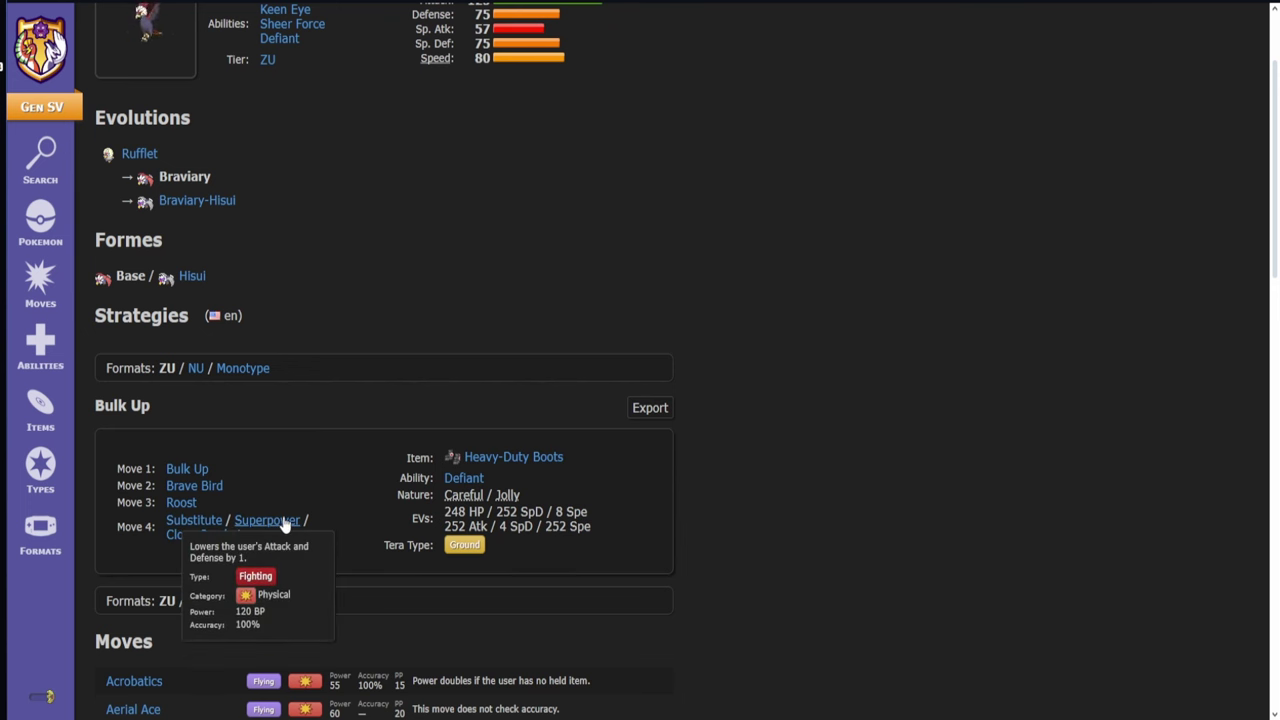
pyautogui.moveTo(283, 533)
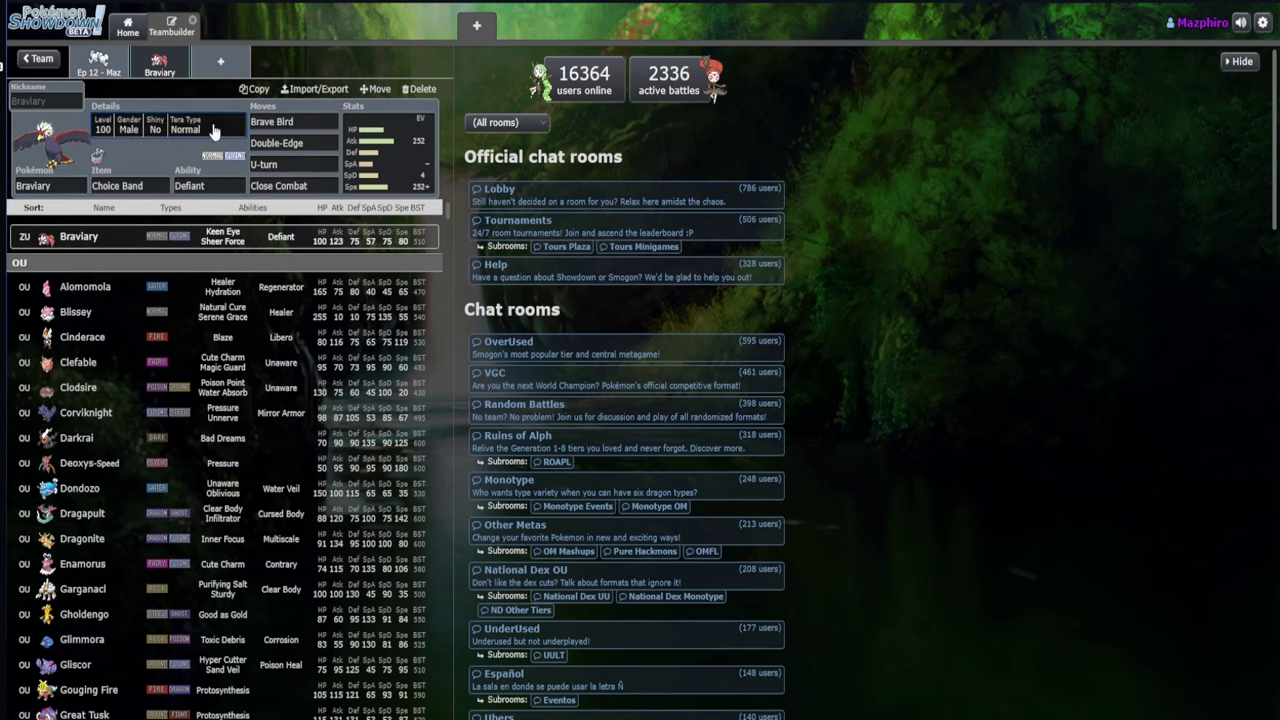
# Back in the Teambuilder, try Flying as Braviary's Tera Type and settle on Fighting.
pyautogui.click(213, 131)
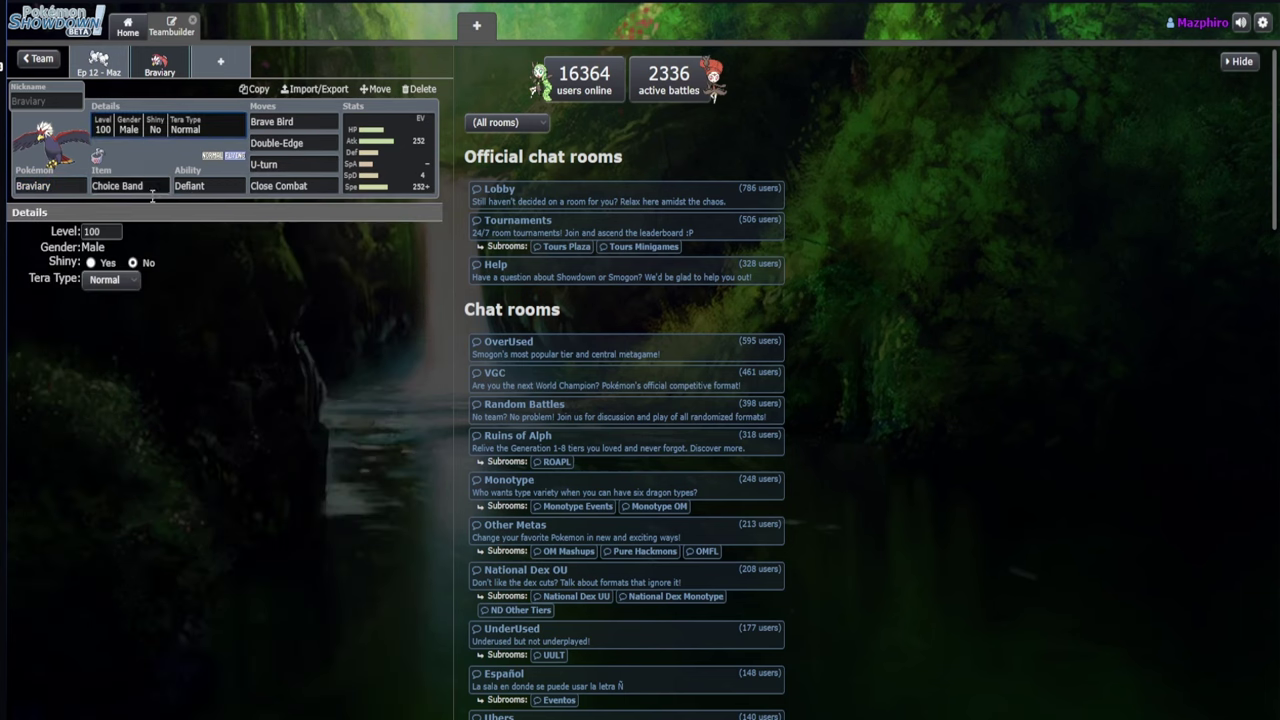
pyautogui.click(110, 387)
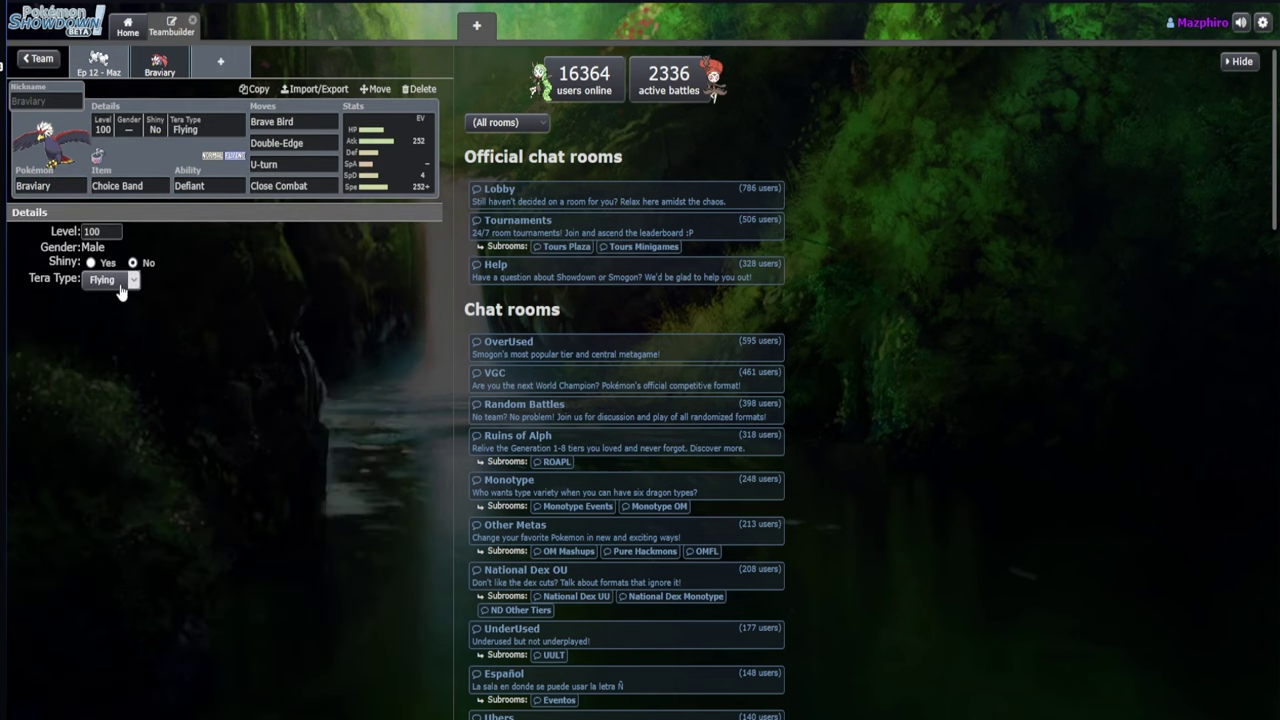
pyautogui.click(108, 357)
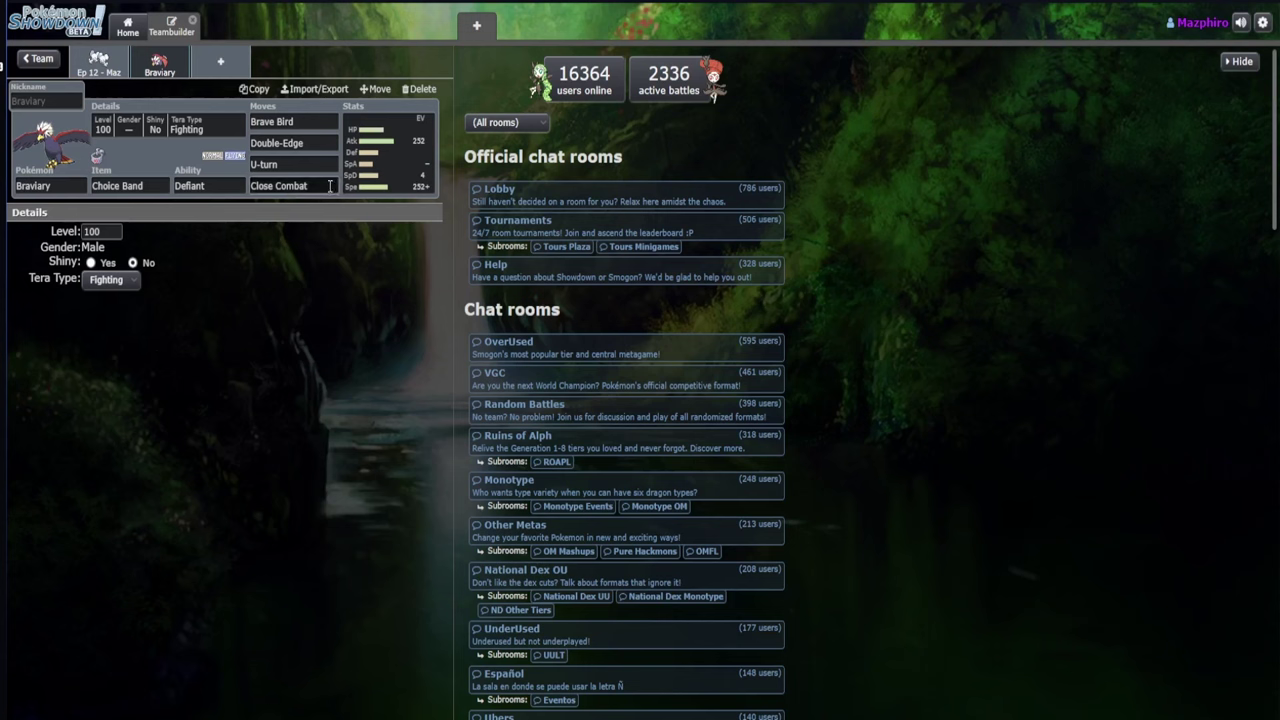
# Go through Braviary's four move slots, starting from Brave Bird, to review the chosen moves.
pyautogui.click(313, 119)
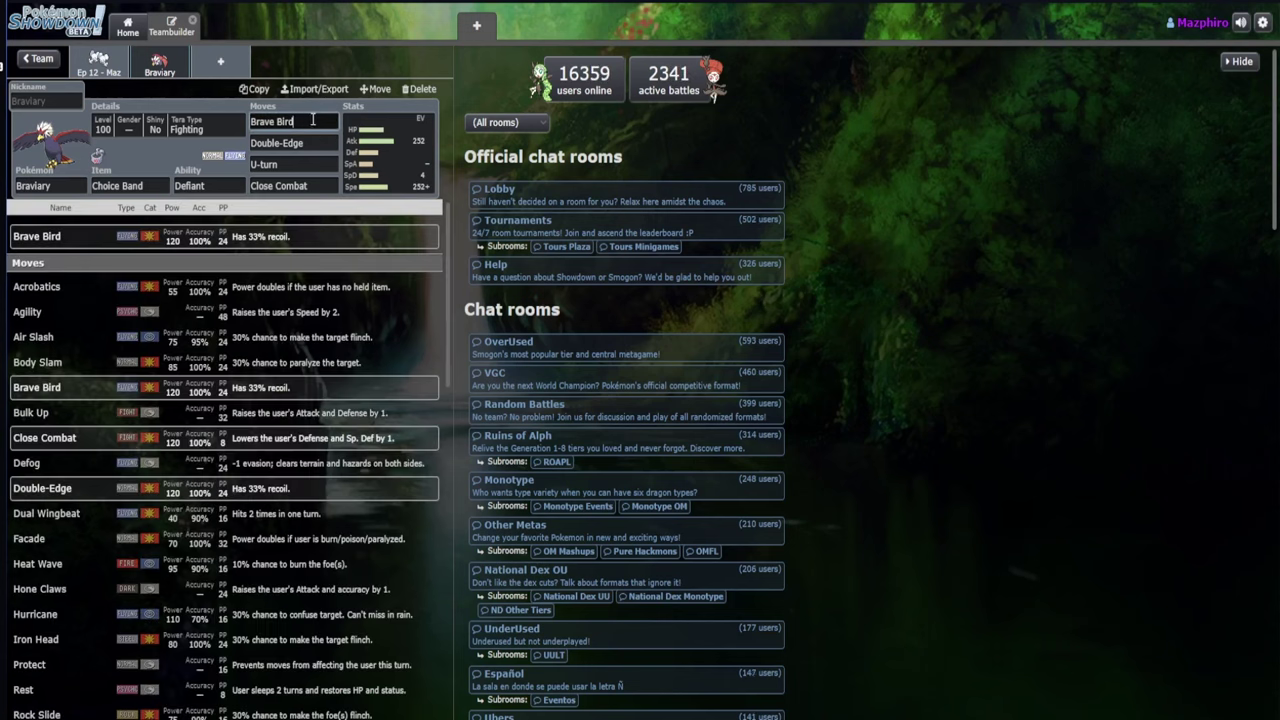
pyautogui.press('Tab')
pyautogui.press('Tab')
pyautogui.press('Tab')
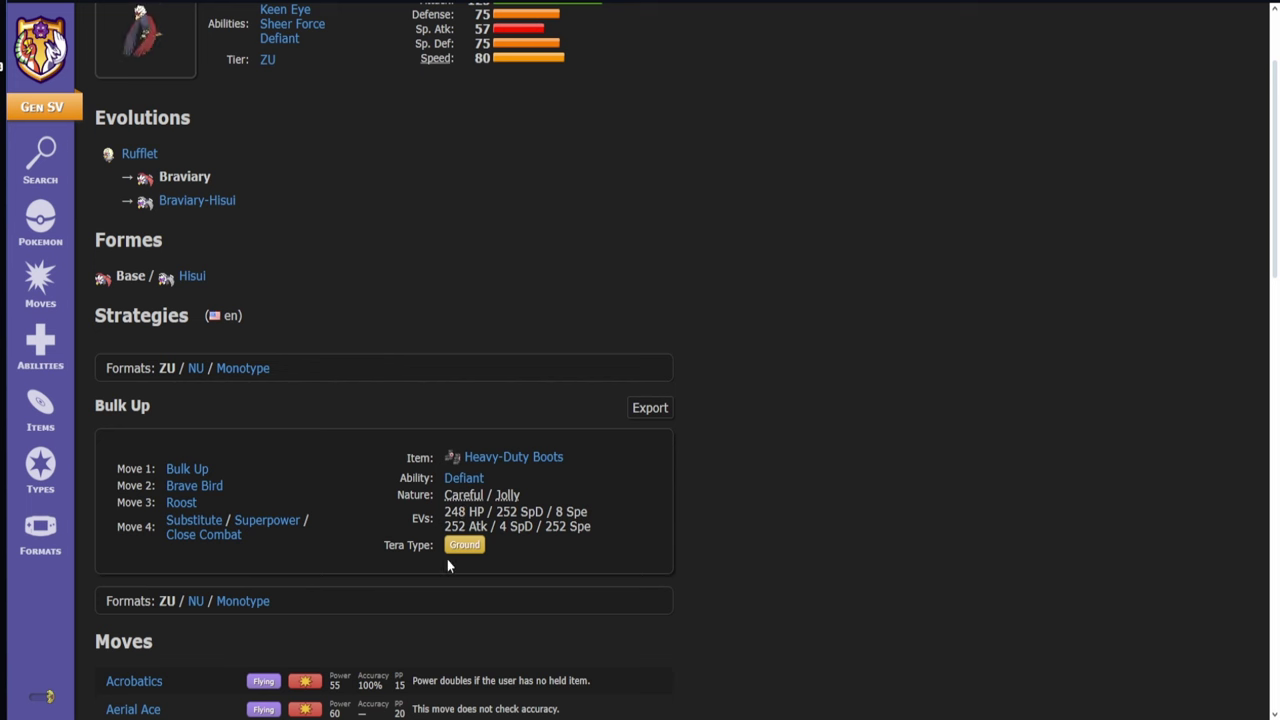
# Switch to Braviary's Smogon page and examine the EV spreads of the ZU Bulk Up set.
pyautogui.moveTo(446, 511); pyautogui.dragTo(600, 514)
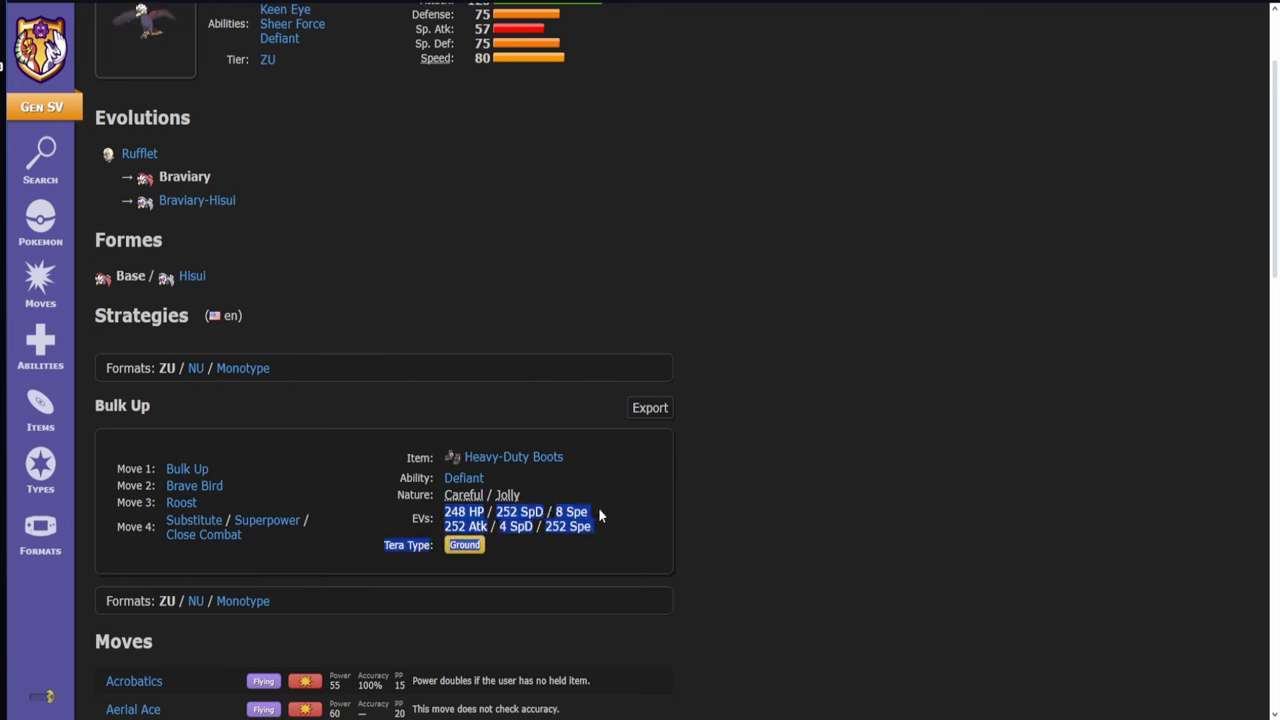
pyautogui.click(610, 513)
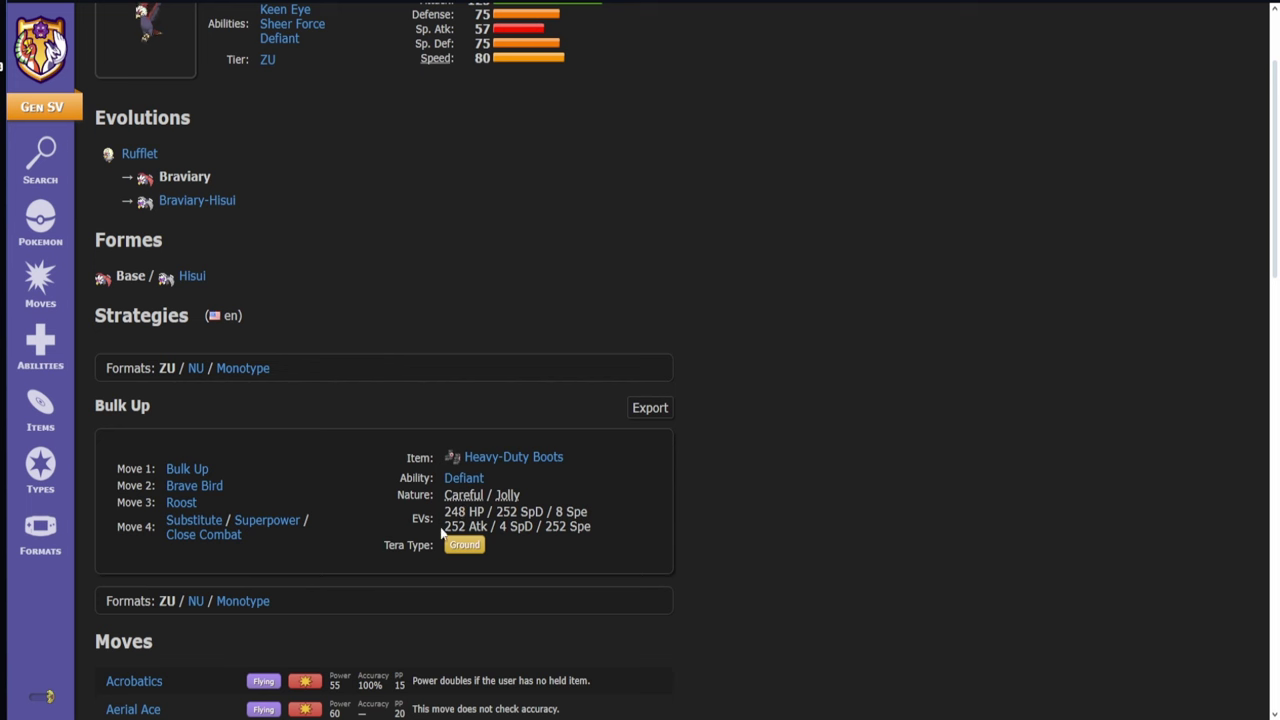
pyautogui.moveTo(444, 512); pyautogui.dragTo(600, 512)
pyautogui.doubleClick(598, 515)
pyautogui.click(351, 139)
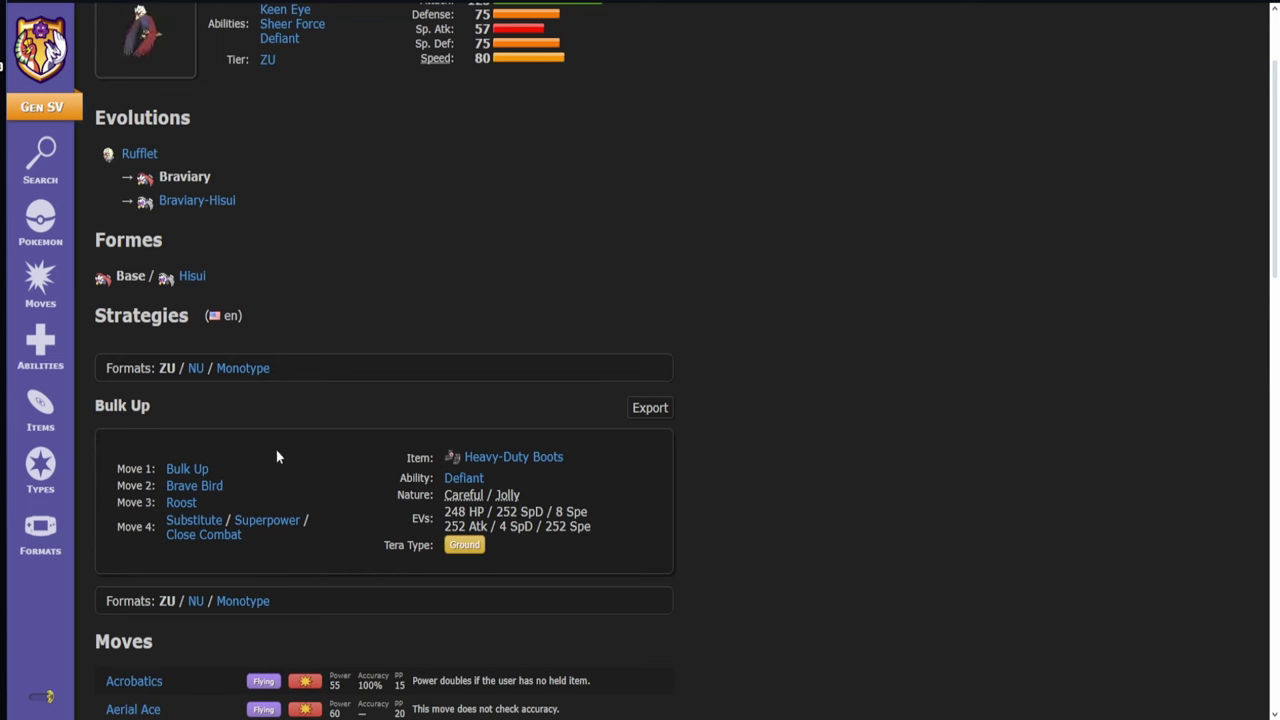
# Open Braviary's NU format analysis and view its Bulk Up set.
pyautogui.scroll(-1, 446, 549)
pyautogui.scroll(-1, 446, 549)
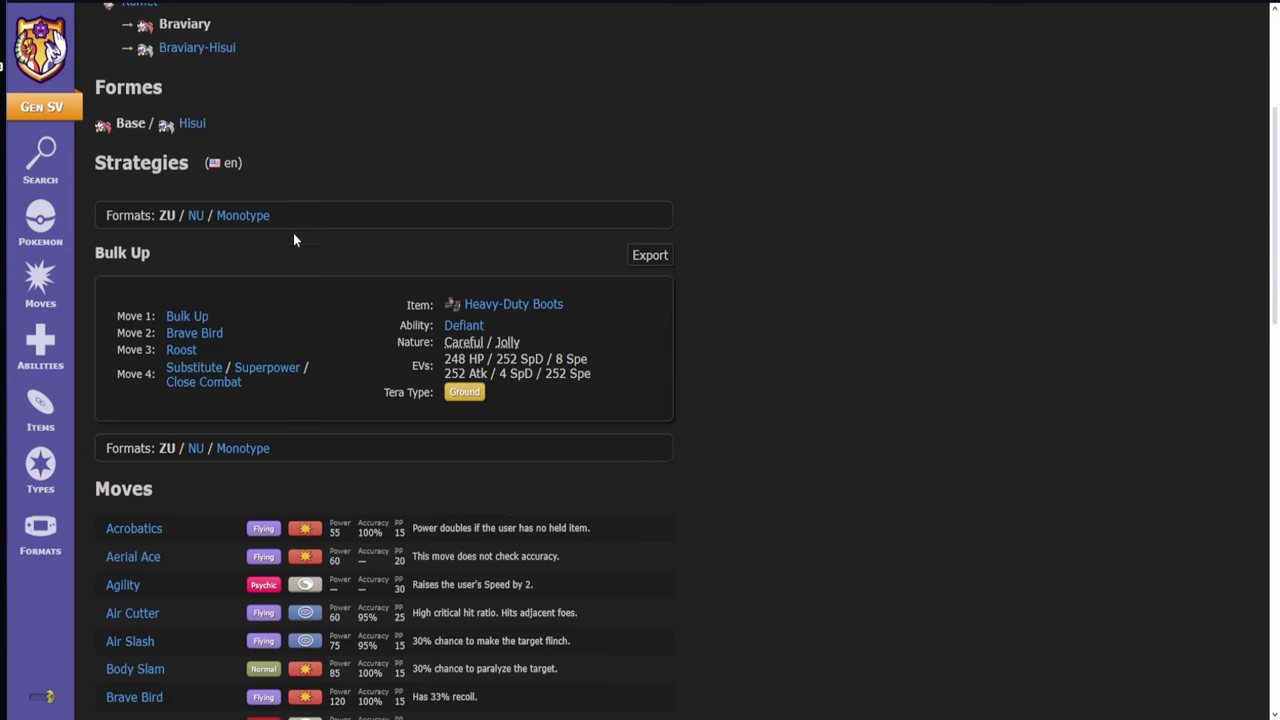
pyautogui.click(195, 216)
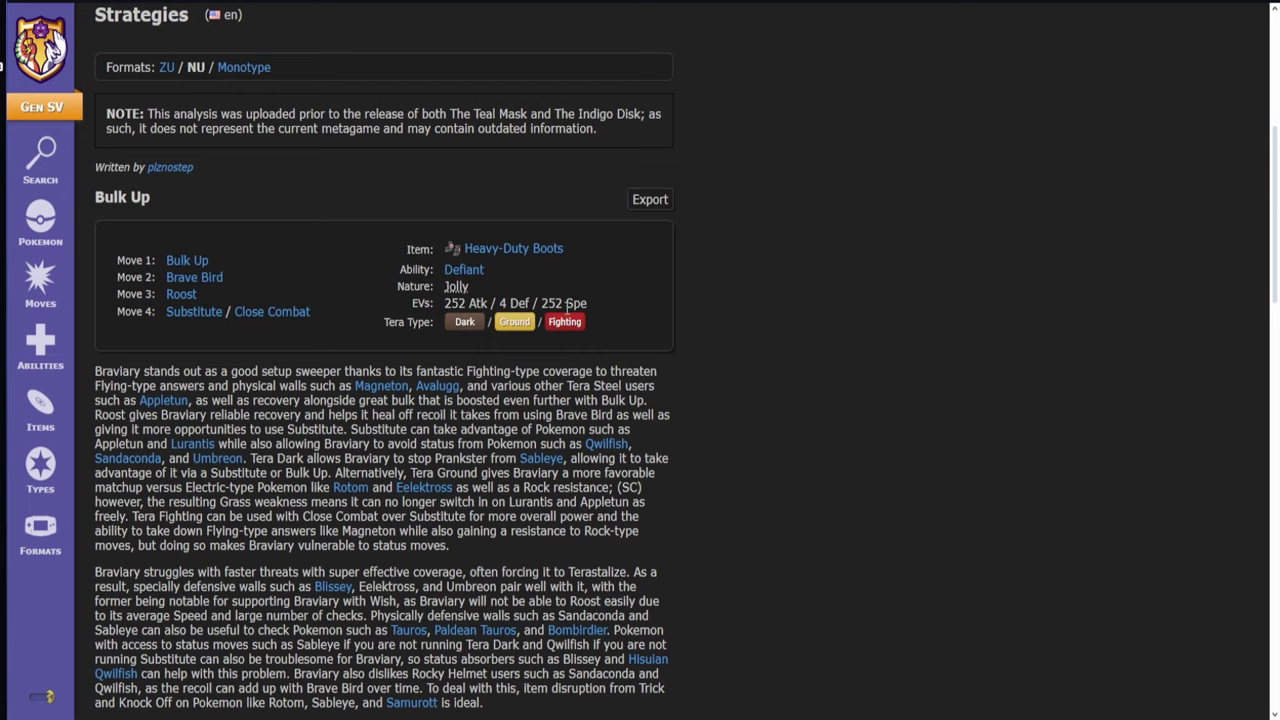
# Export the NU Bulk Up Braviary set from Smogon's analysis and copy its text.
pyautogui.hotkey('alt', 'Tab')
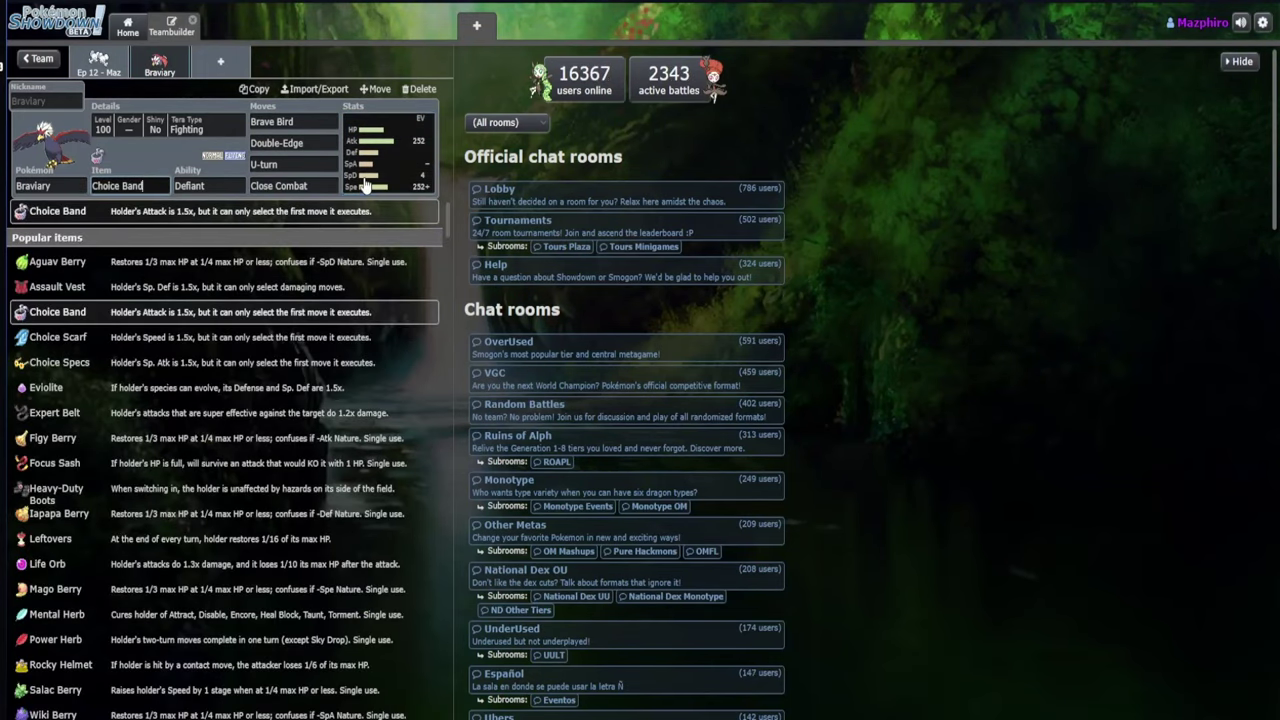
pyautogui.hotkey('alt', 'Tab')
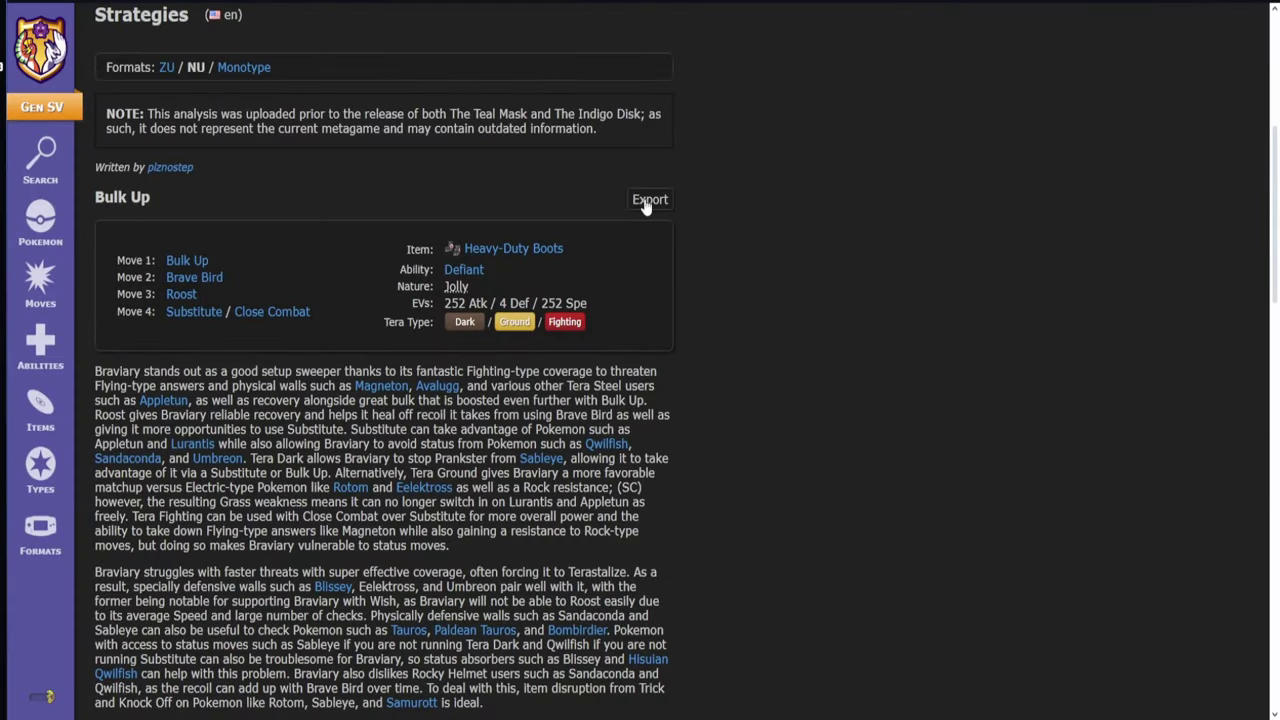
pyautogui.click(648, 200)
pyautogui.hotkey('ctrl', 'c')
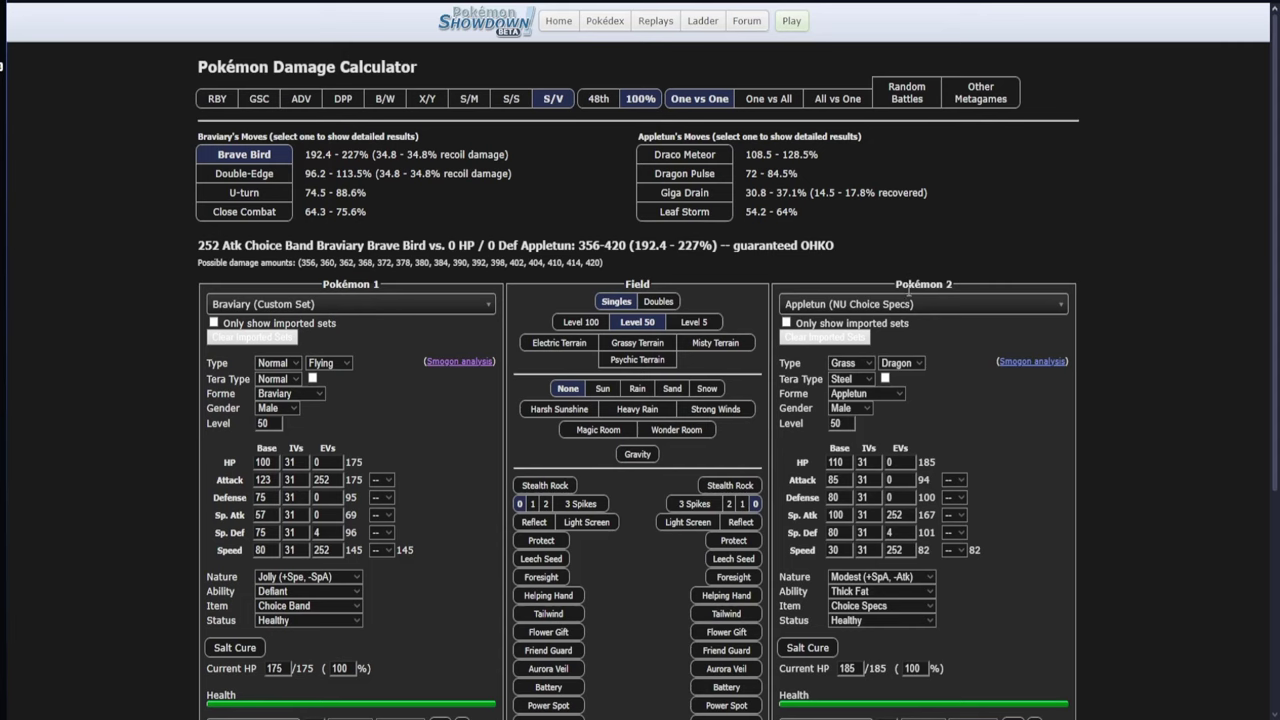
# In the damage calculator, replace the import text with the copied Bulk Up Braviary set and import it.
pyautogui.scroll(-3, 1201, 276)
pyautogui.hotkey('ctrl', 'a')
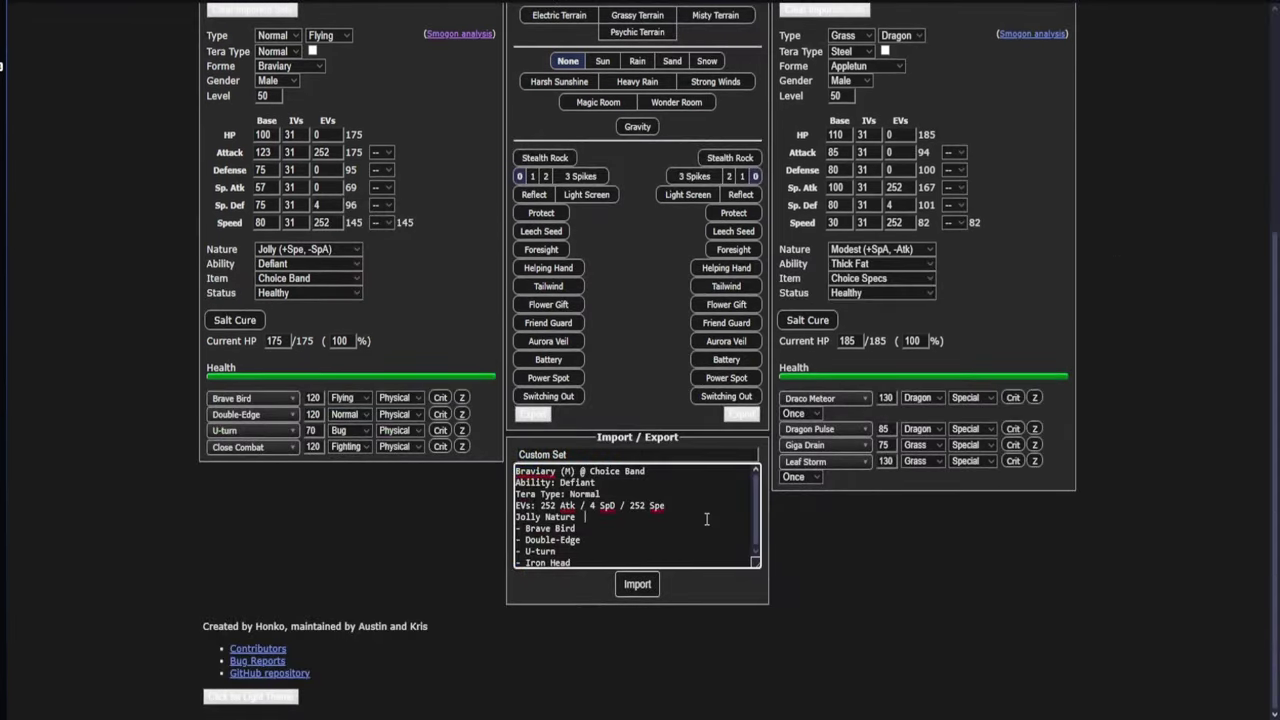
pyautogui.hotkey('ctrl', 'v')
pyautogui.click(624, 583)
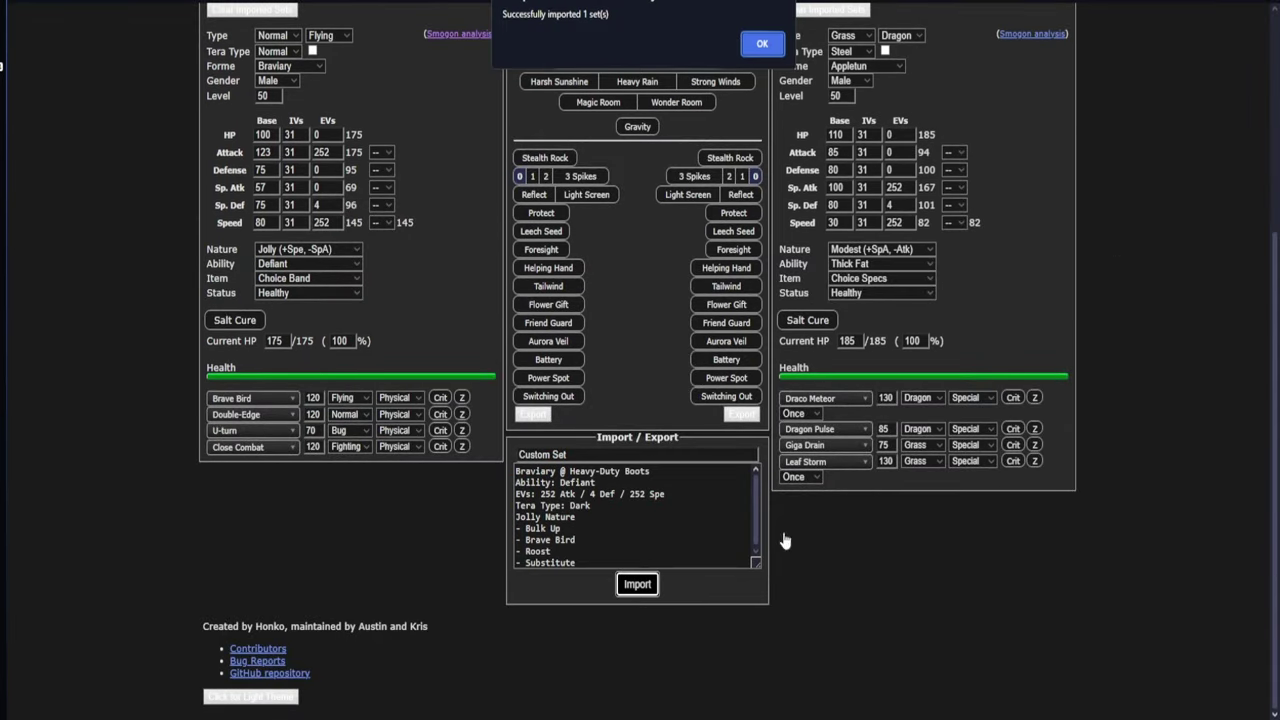
pyautogui.click(762, 43)
# Load Braviary's NU Bulk Up set as Pokémon 2 and set the calculation to Level 100.
pyautogui.scroll(5, 1103, 203)
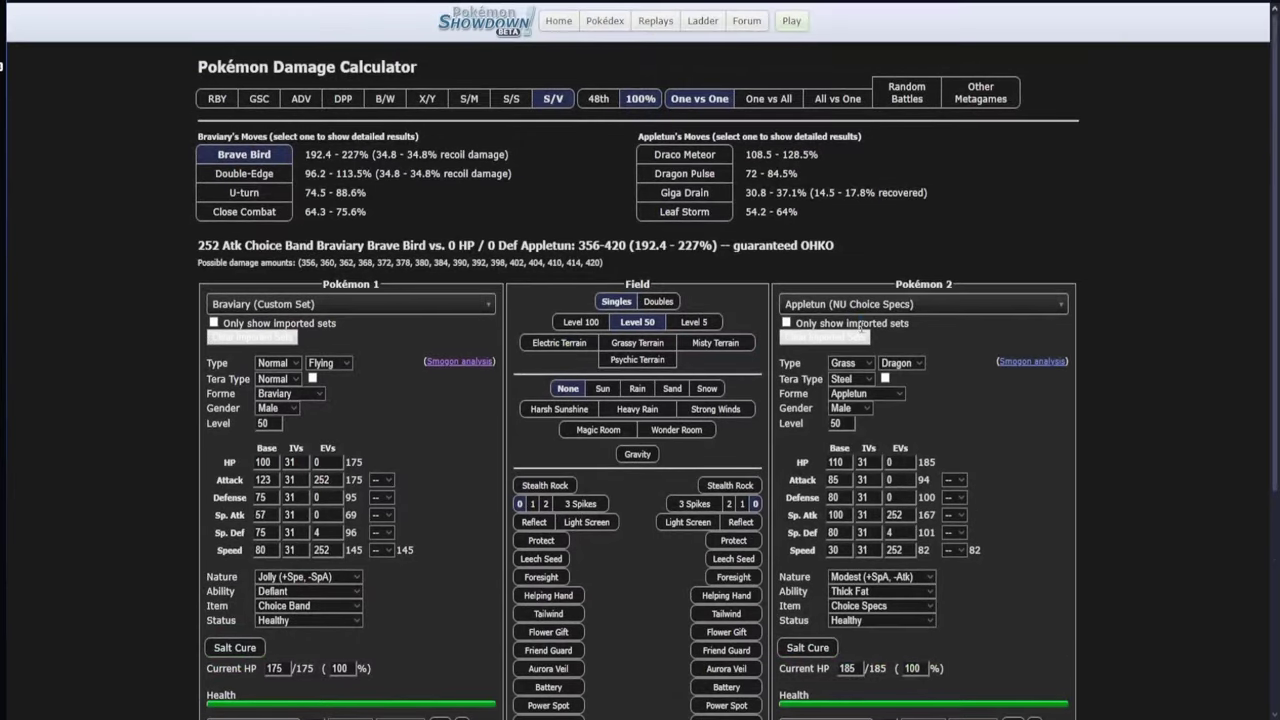
pyautogui.click(938, 305)
pyautogui.write('brav')
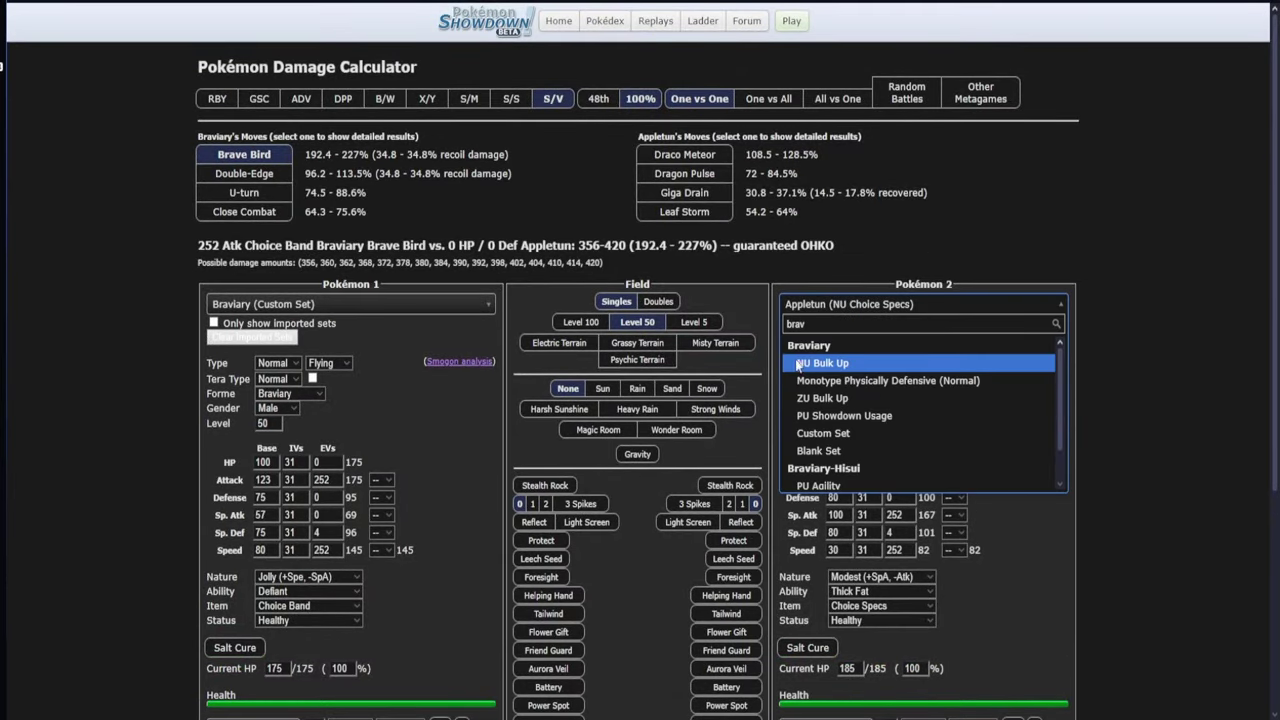
pyautogui.click(874, 366)
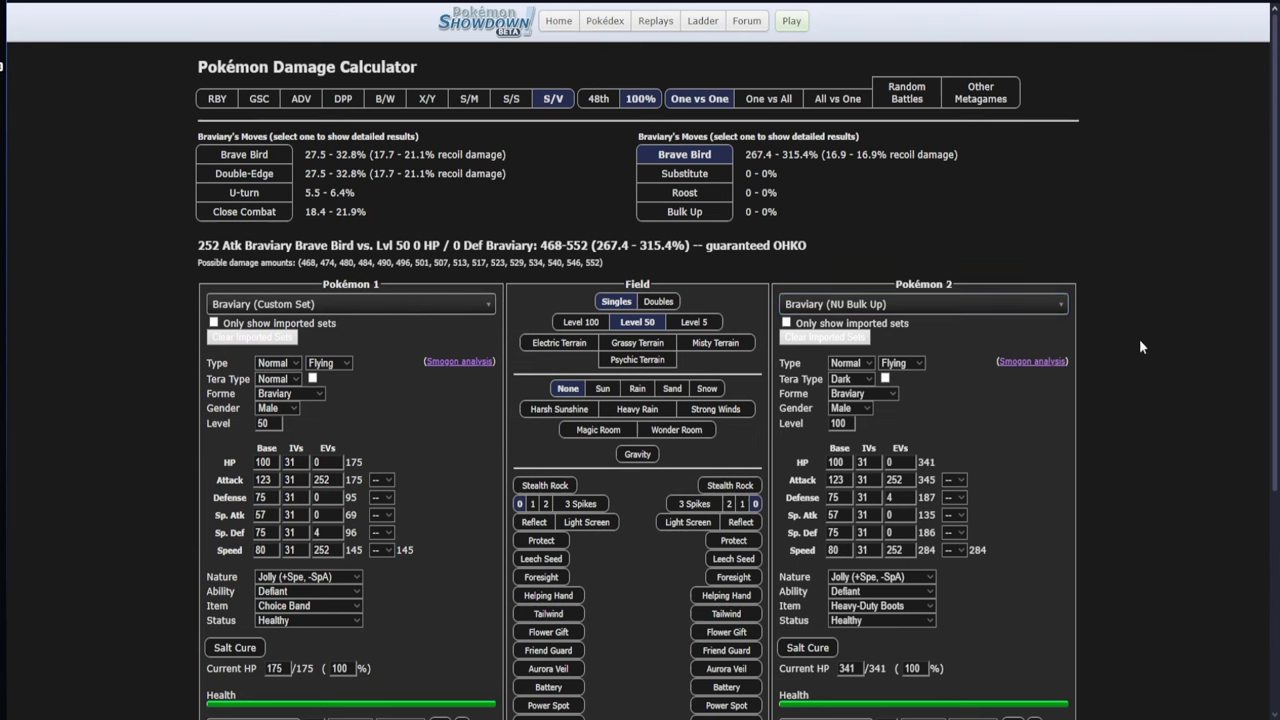
pyautogui.click(577, 325)
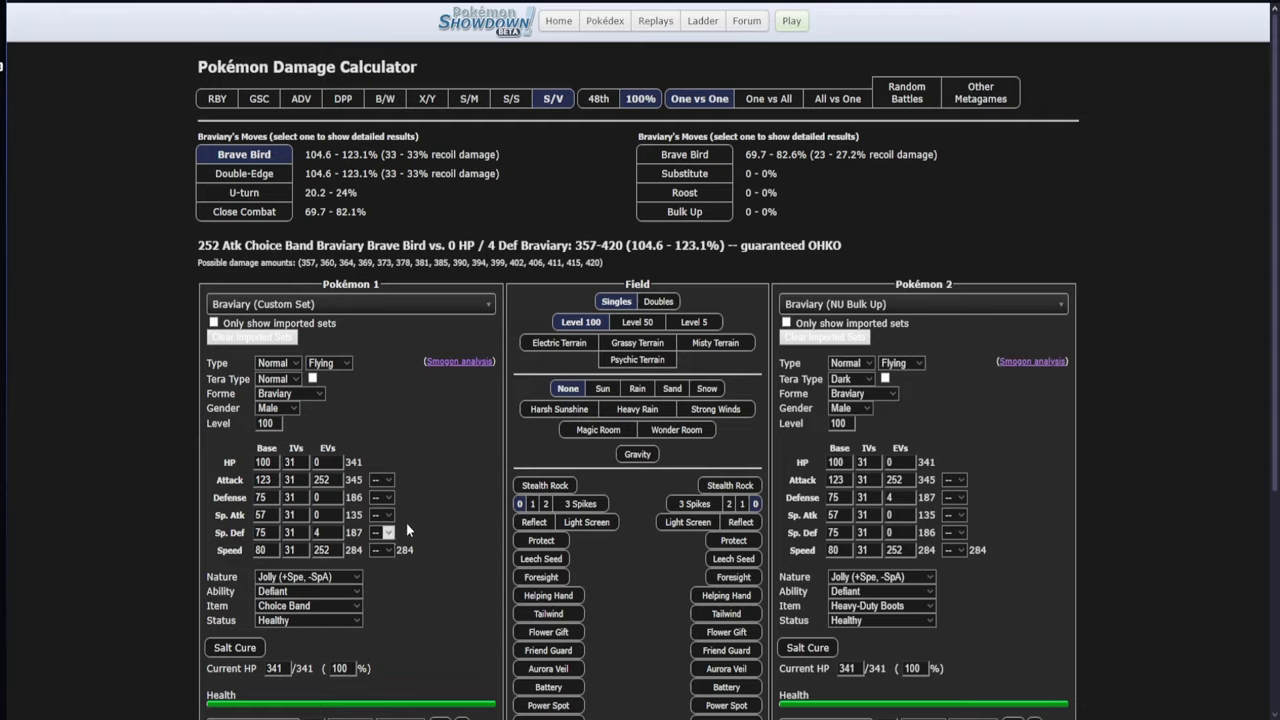
# Set the Choice Band Braviary's Tera Type to Fighting and examine its Brave Bird and Double-Edge damage.
pyautogui.scroll(-3, 416, 520)
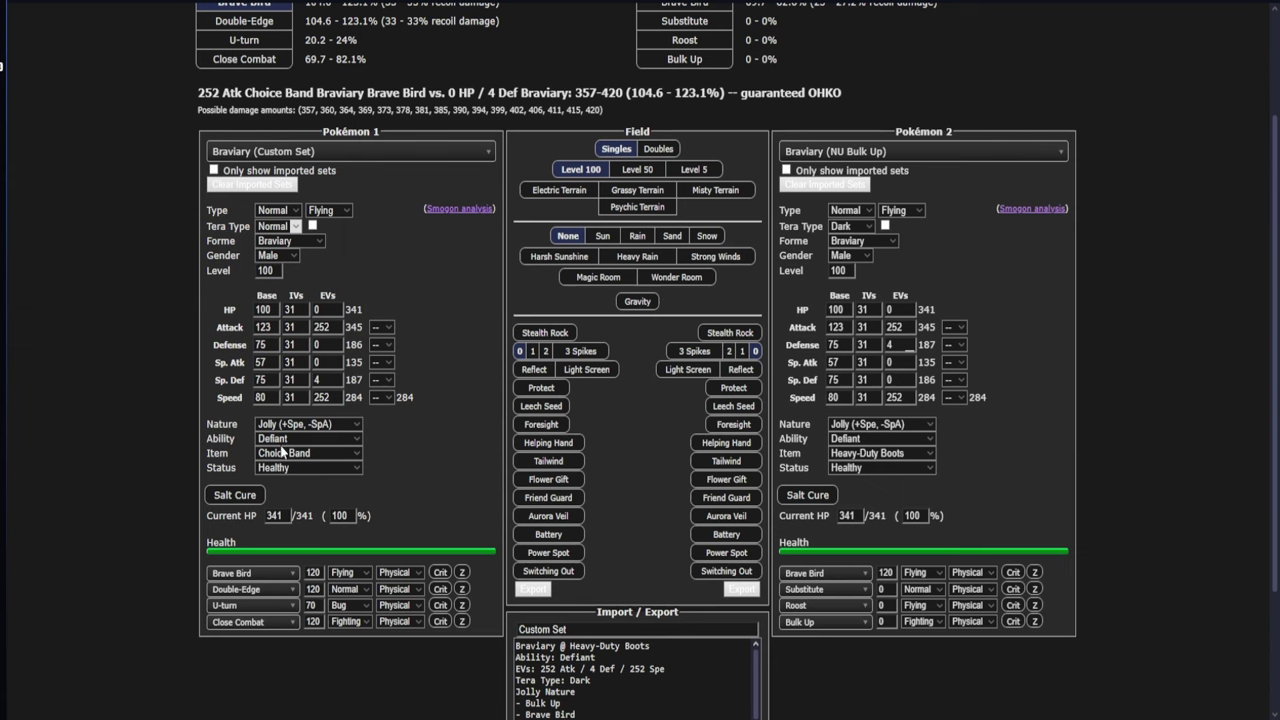
pyautogui.press('Down')
pyautogui.scroll(1, 429, 291)
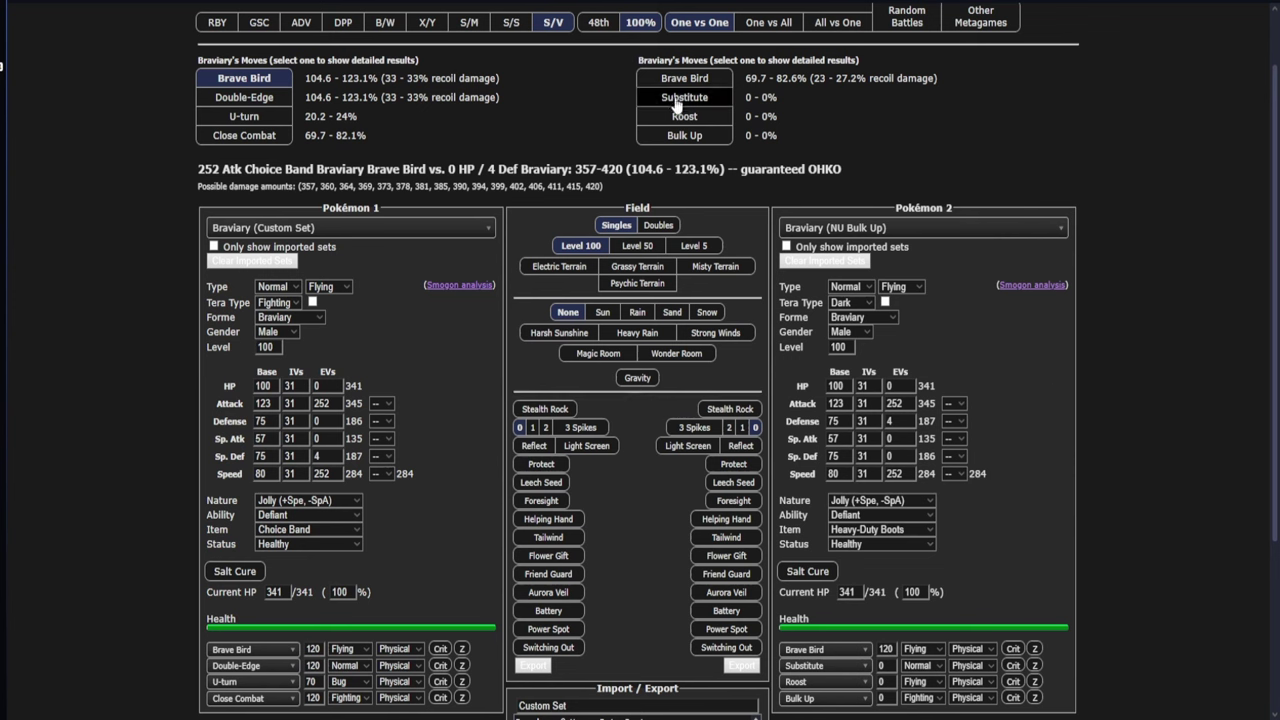
pyautogui.moveTo(305, 77); pyautogui.dragTo(542, 108)
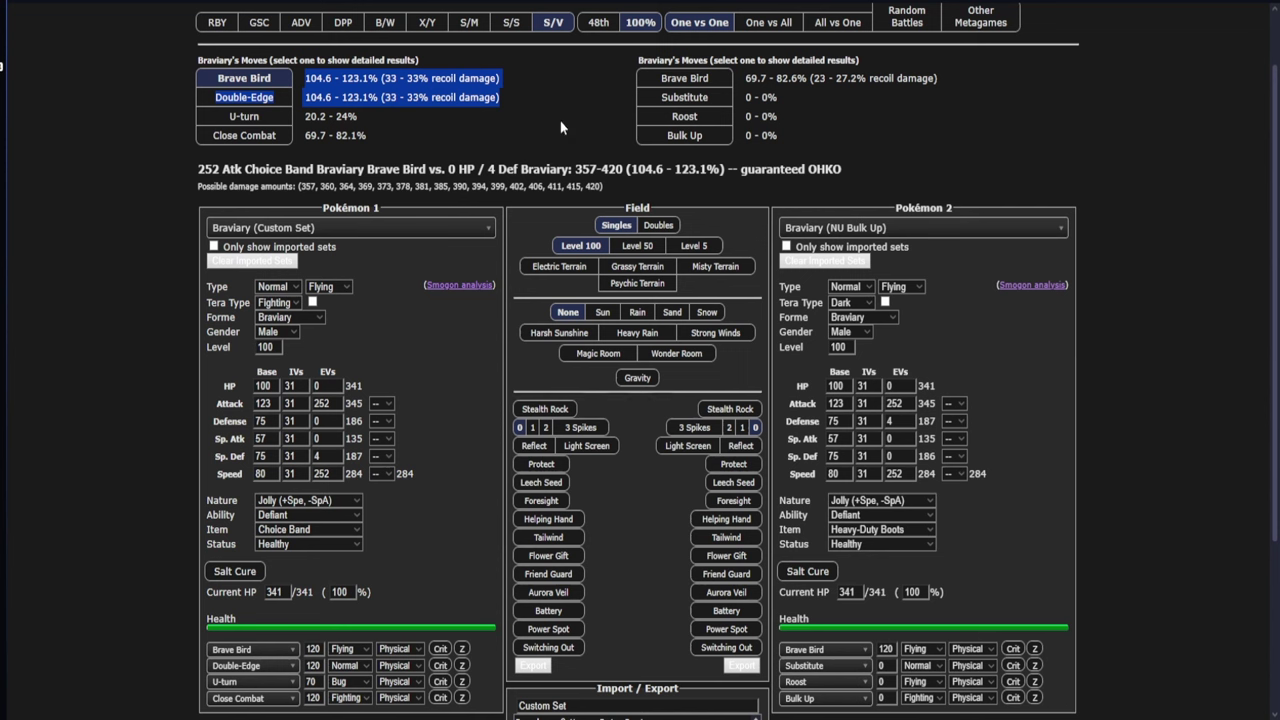
pyautogui.click(560, 127)
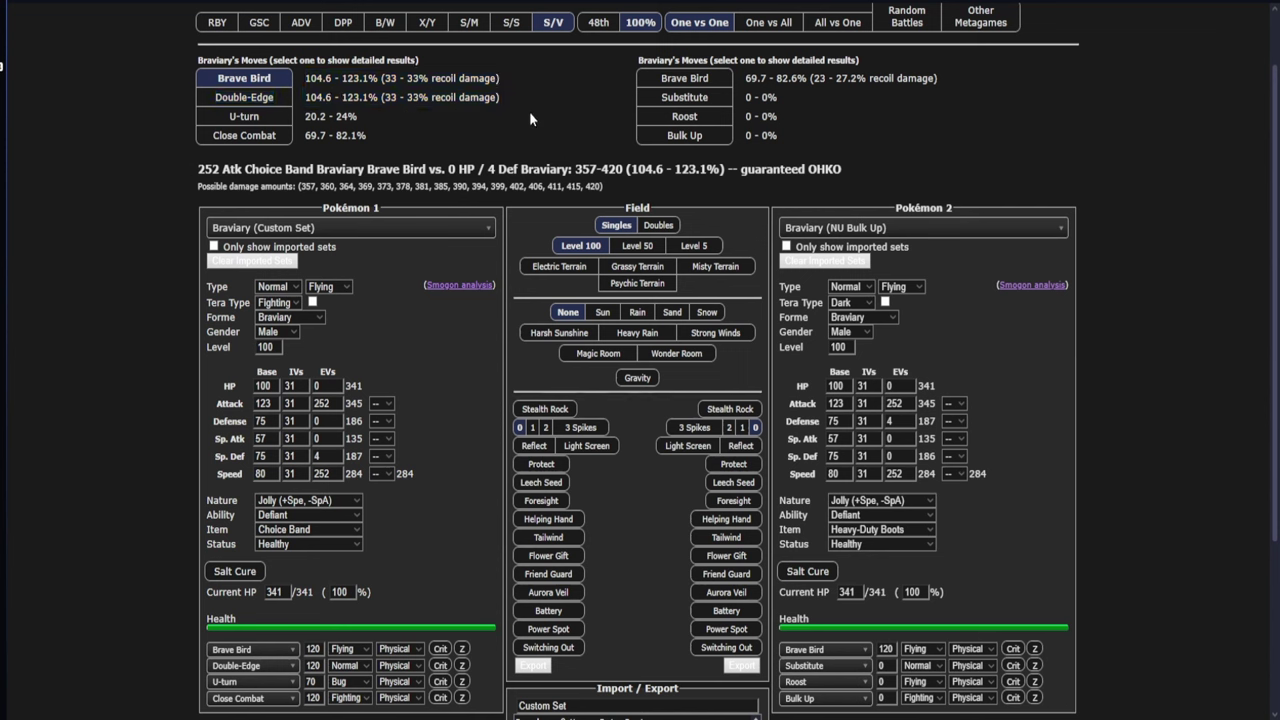
# Activate Tera Fighting on the Choice Band Braviary to check Close Combat's damage, and turn it off again.
pyautogui.click(313, 302)
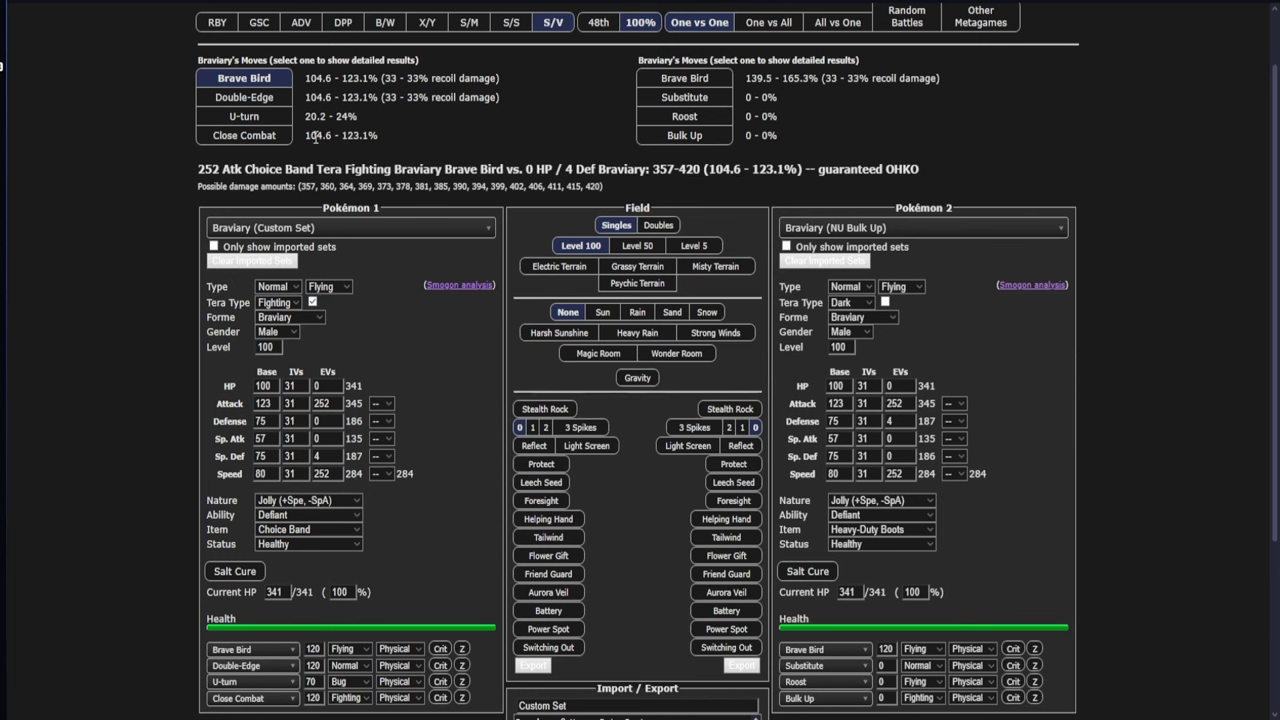
pyautogui.moveTo(316, 137); pyautogui.dragTo(463, 136)
pyautogui.click(444, 115)
pyautogui.click(314, 302)
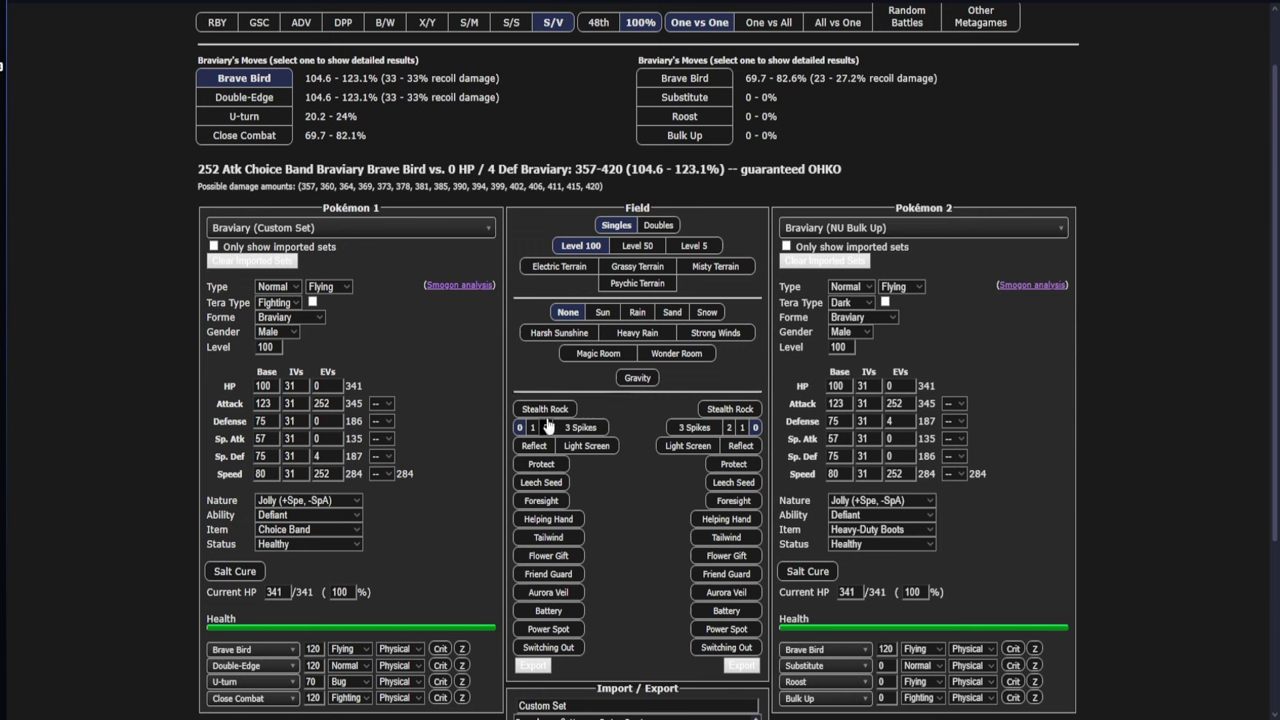
# Try Stealth Rock on both sides with two Spikes layers on the Choice Band Braviary's side, compare the damage, and clear the hazards.
pyautogui.click(730, 409)
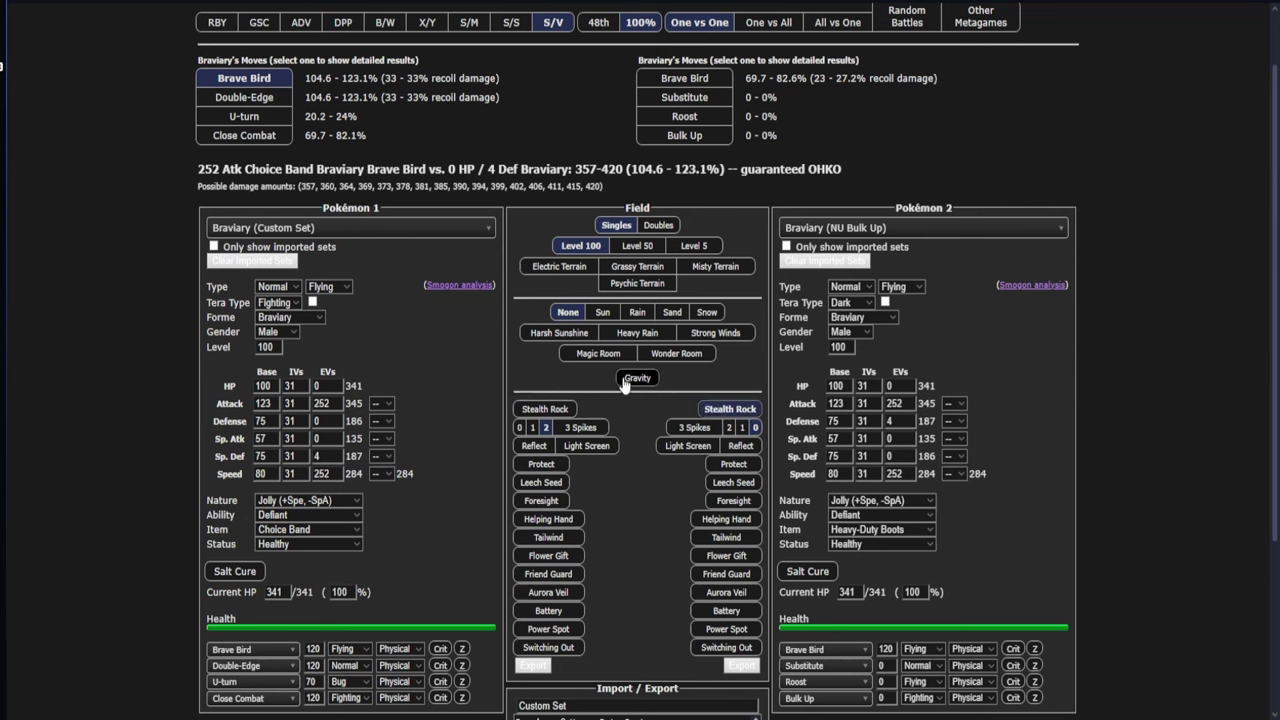
pyautogui.click(547, 408)
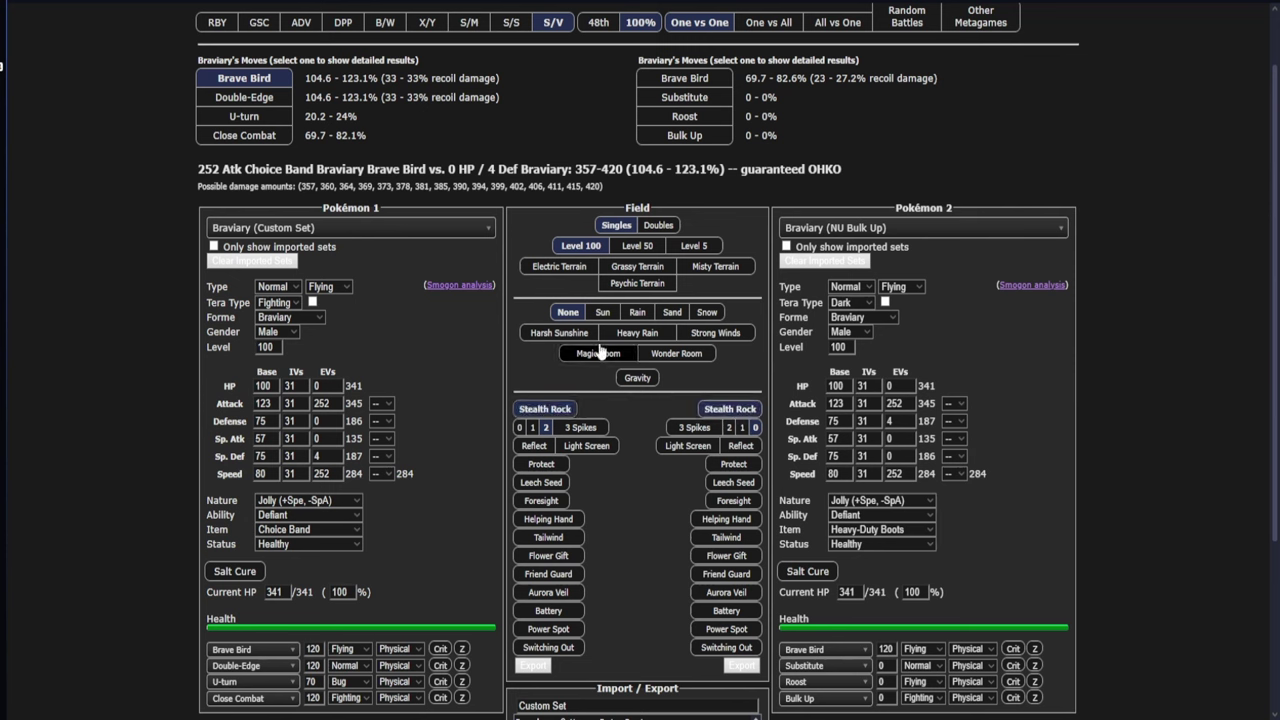
pyautogui.moveTo(747, 78); pyautogui.dragTo(968, 77)
pyautogui.moveTo(304, 78); pyautogui.dragTo(494, 141)
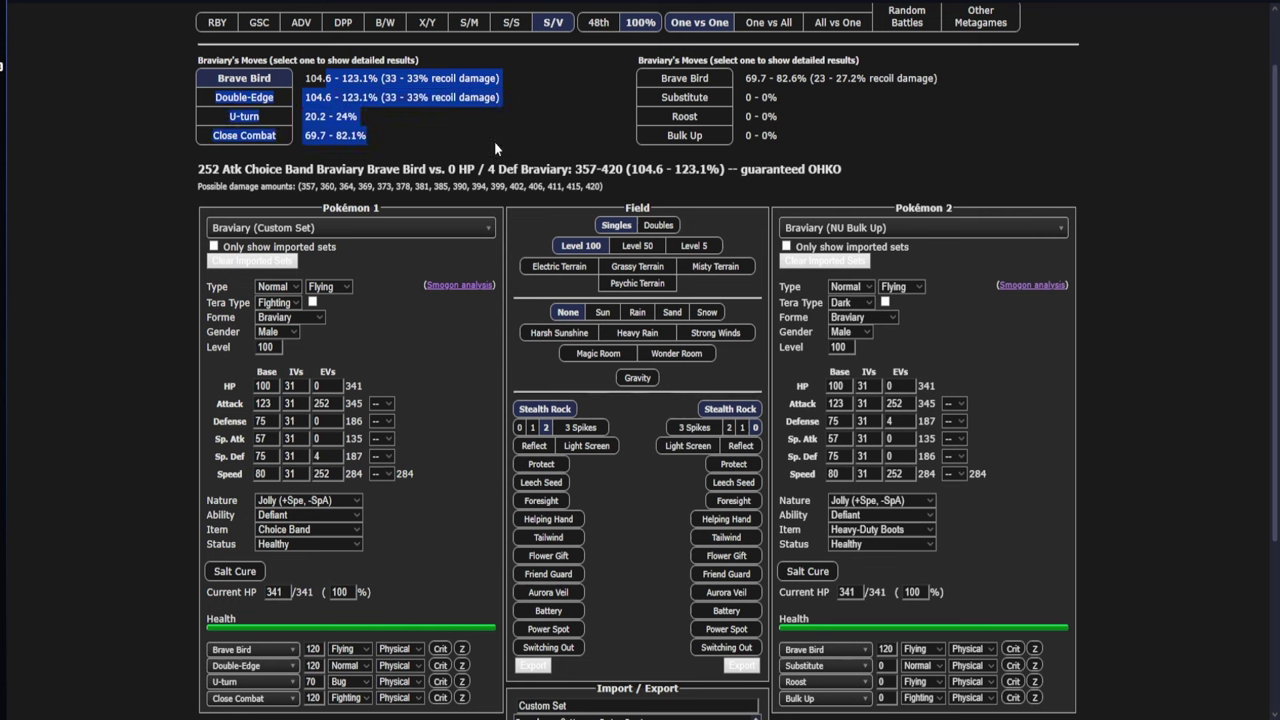
pyautogui.click(527, 360)
pyautogui.click(545, 408)
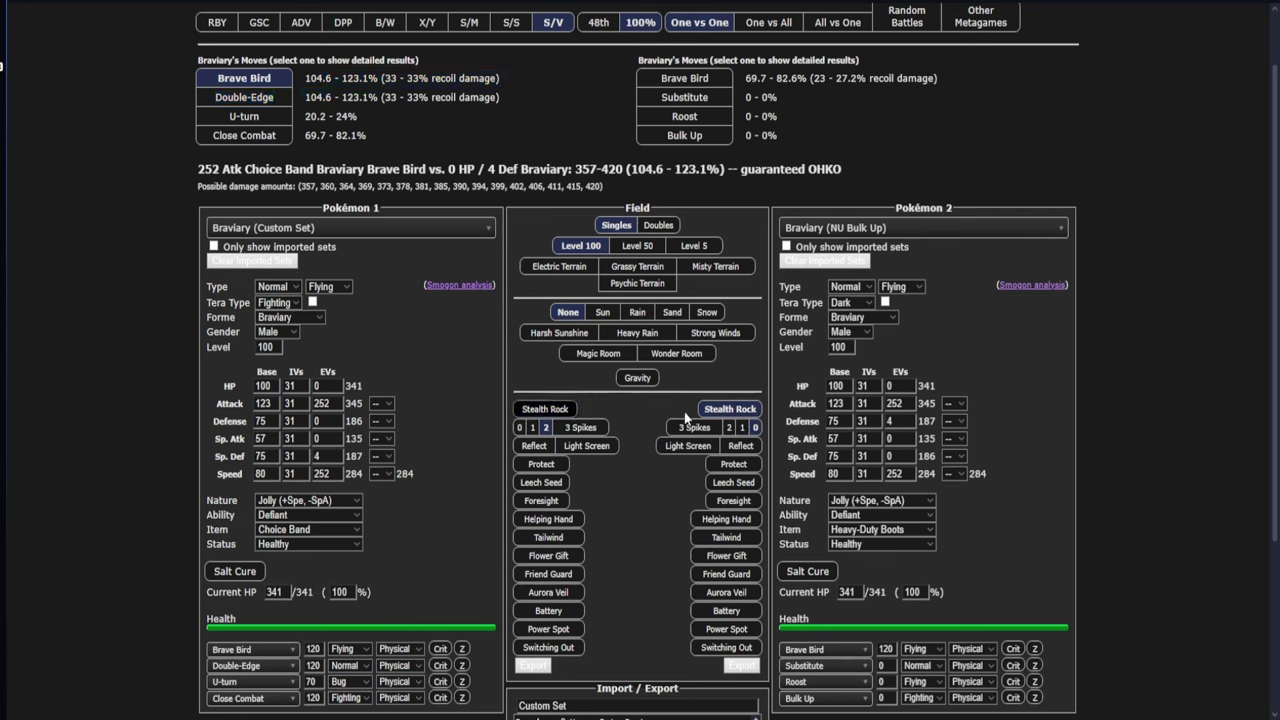
pyautogui.click(728, 409)
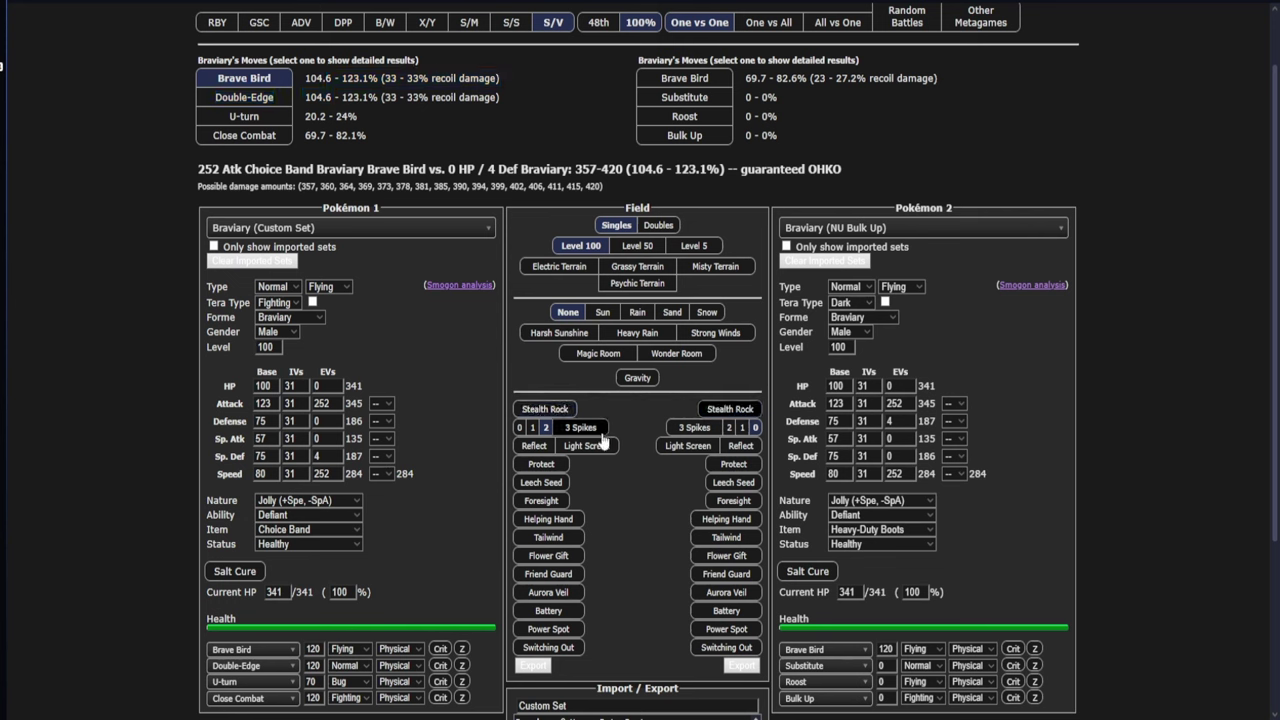
pyautogui.click(520, 427)
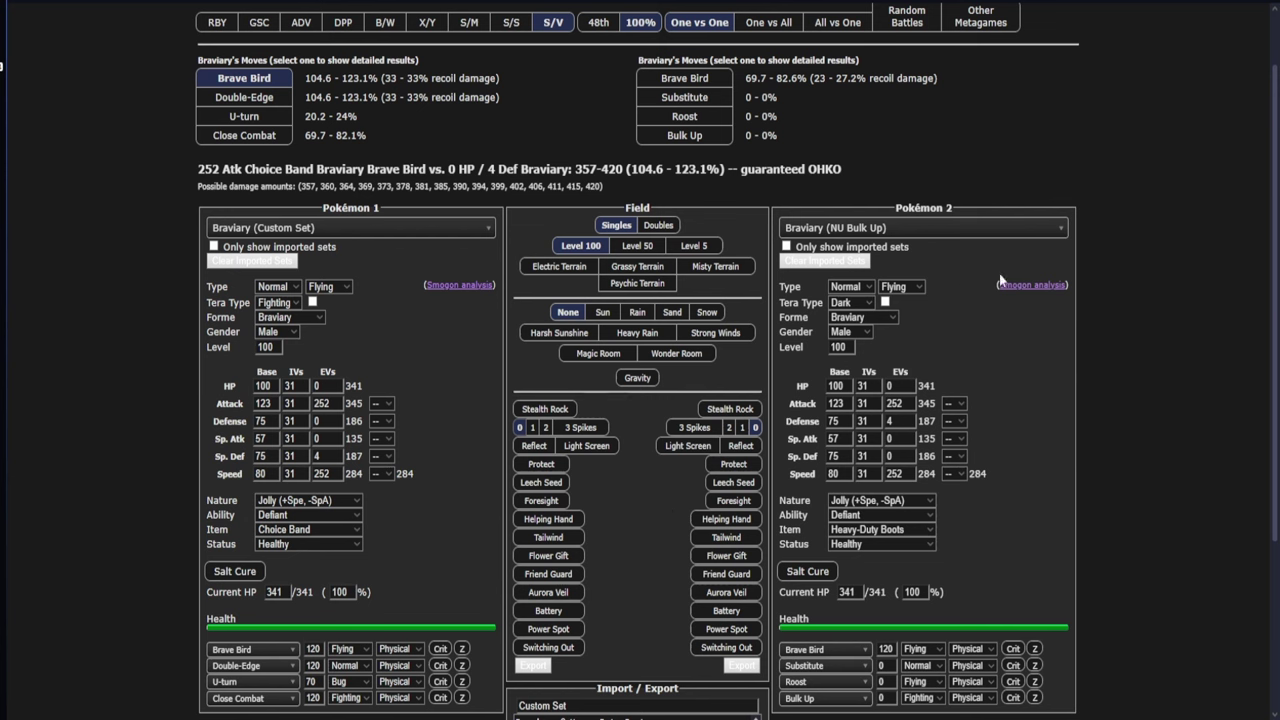
# Check the damage against Tera Dark on the Bulk Up Braviary, and revisit Smogon's NU set for its Tera Type options.
pyautogui.click(885, 302)
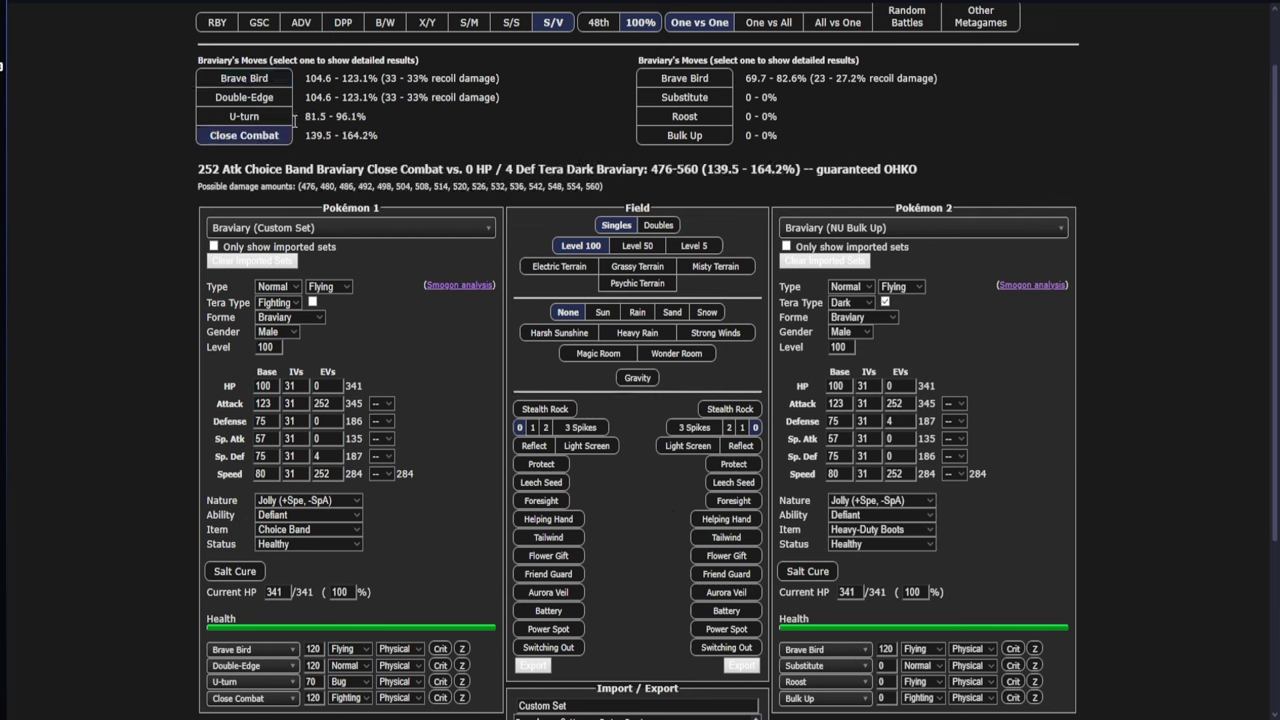
pyautogui.click(885, 302)
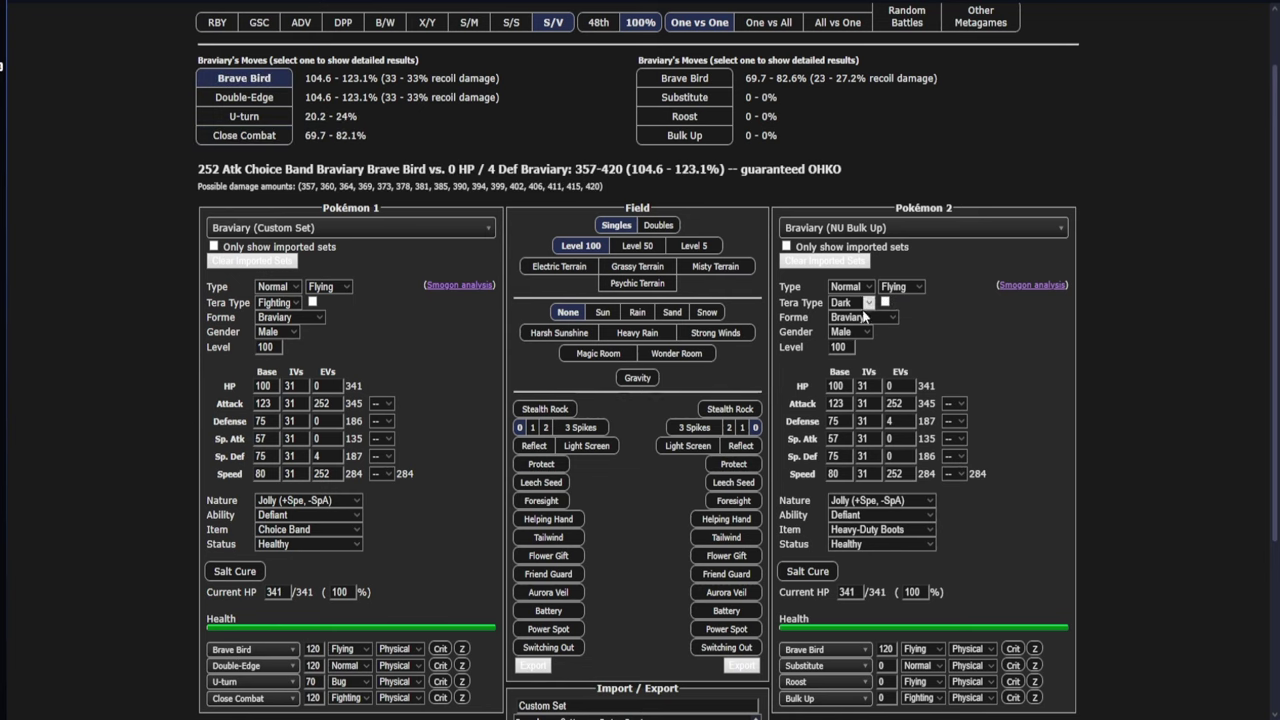
pyautogui.hotkey('alt', 'Tab')
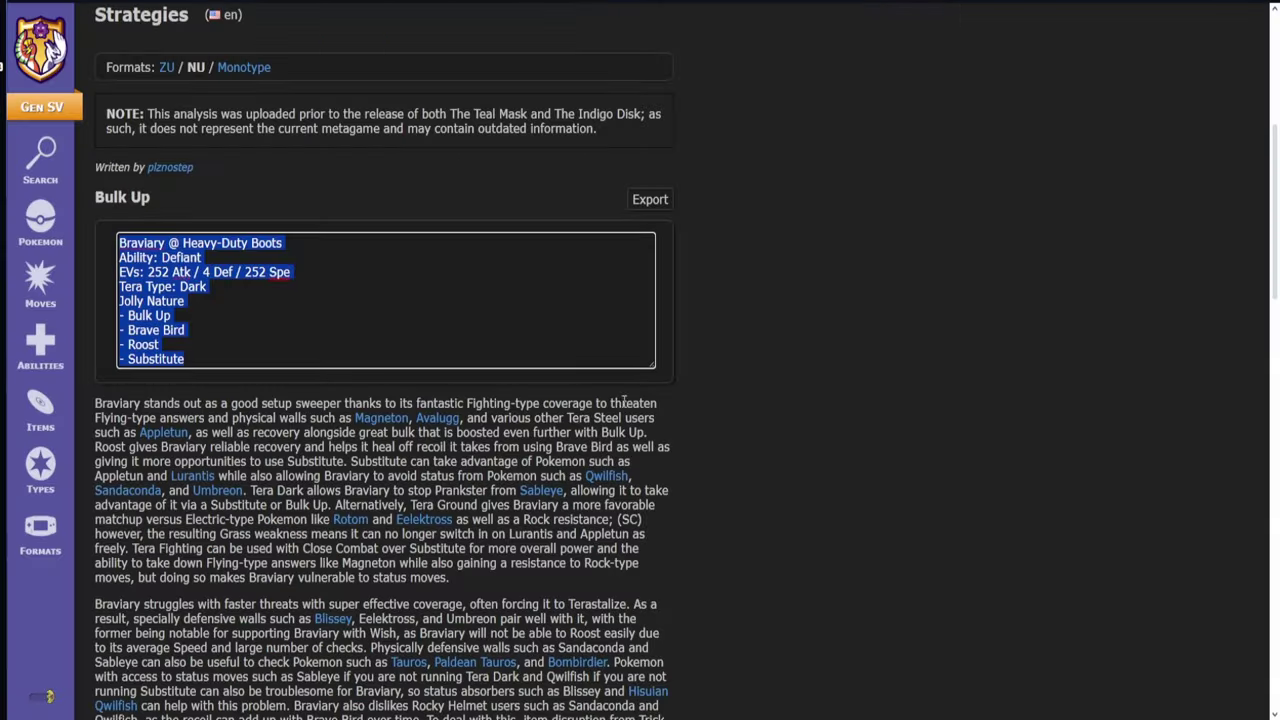
pyautogui.click(624, 401)
pyautogui.scroll(3, 766, 402)
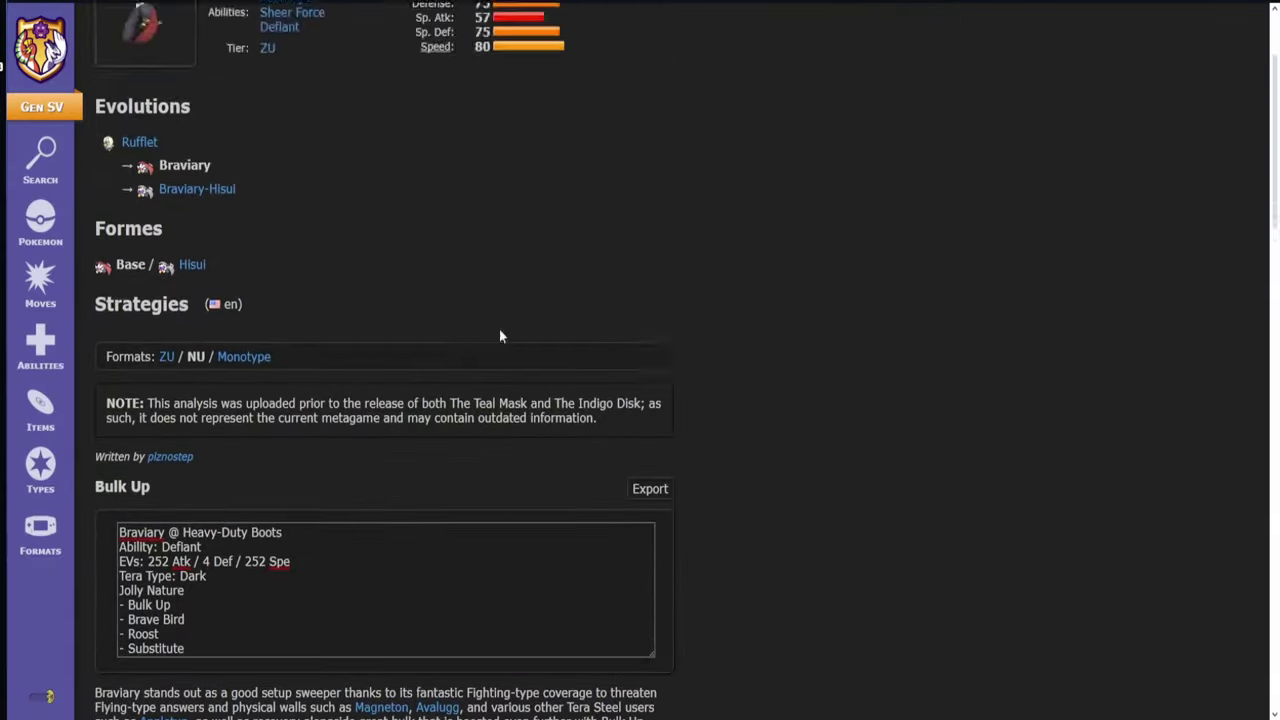
pyautogui.scroll(-1, 501, 336)
pyautogui.click(661, 424)
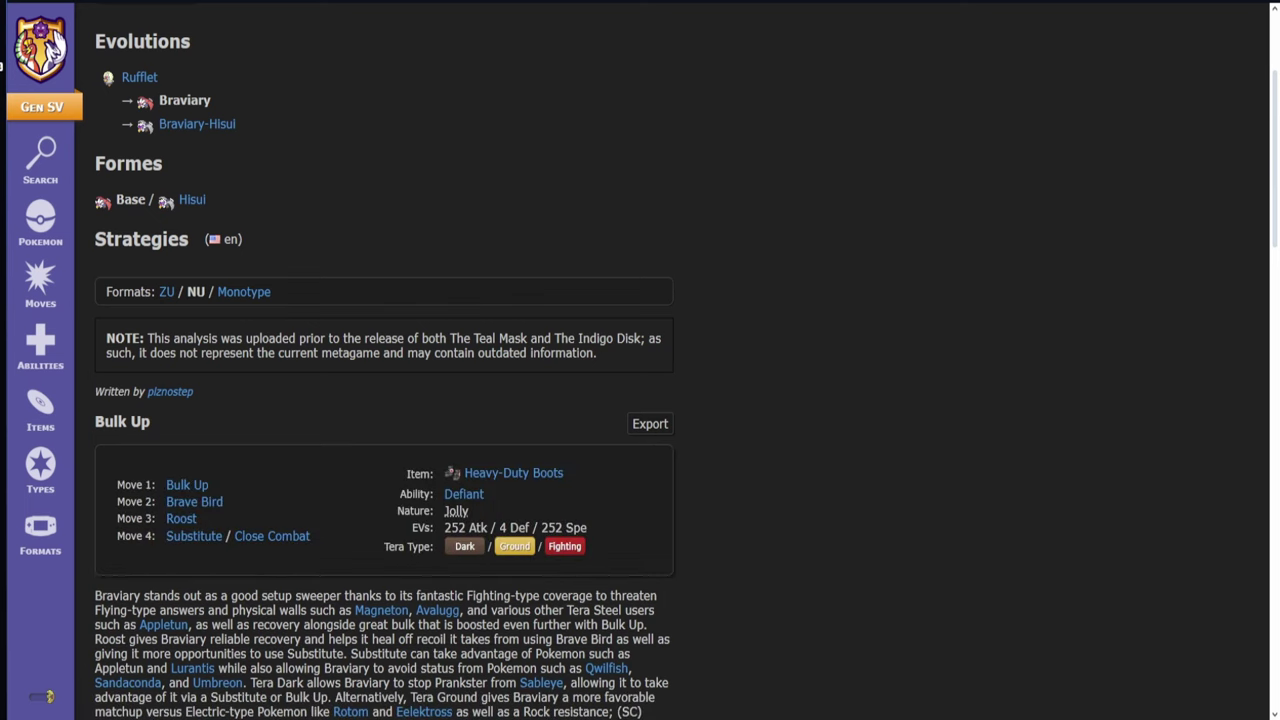
# Back in the calculator, set the Bulk Up Braviary's Tera Type to Ground, activate it, and examine the Choice Band moves' damage.
pyautogui.hotkey('ctrl', 'Tab')
pyautogui.hotkey('ctrl', 'Tab')
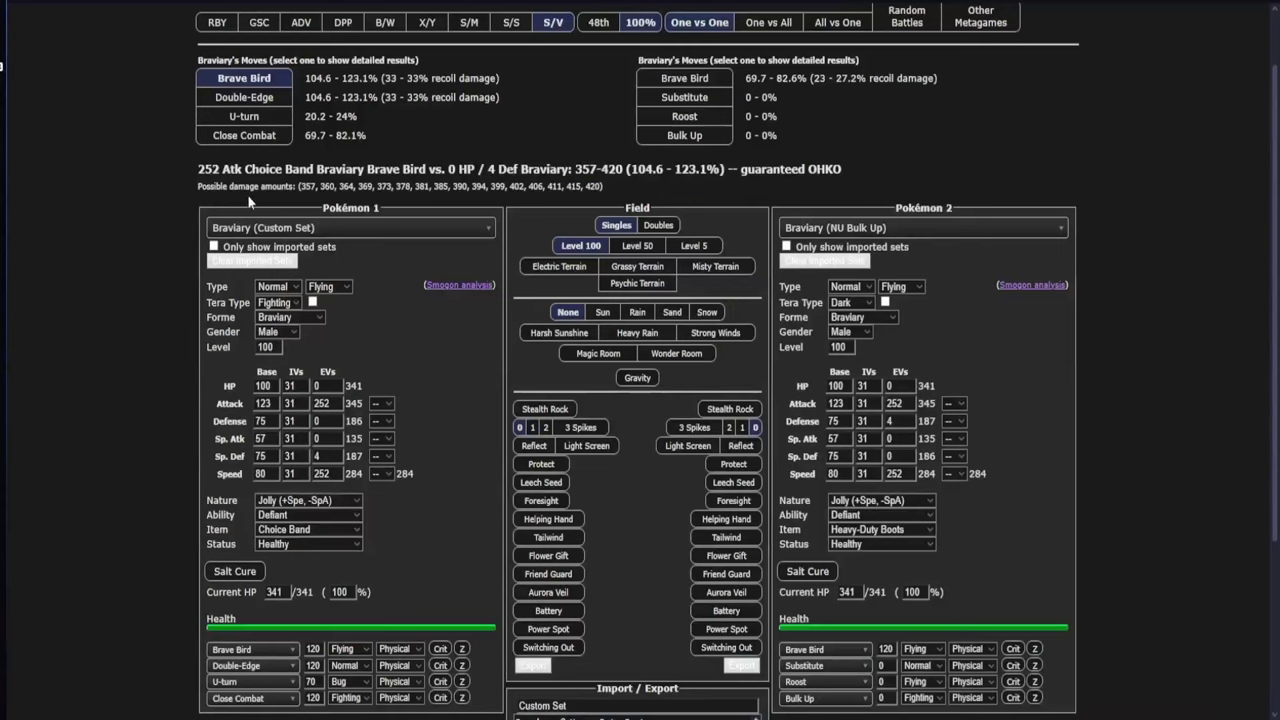
pyautogui.click(868, 302)
pyautogui.click(850, 440)
pyautogui.click(885, 302)
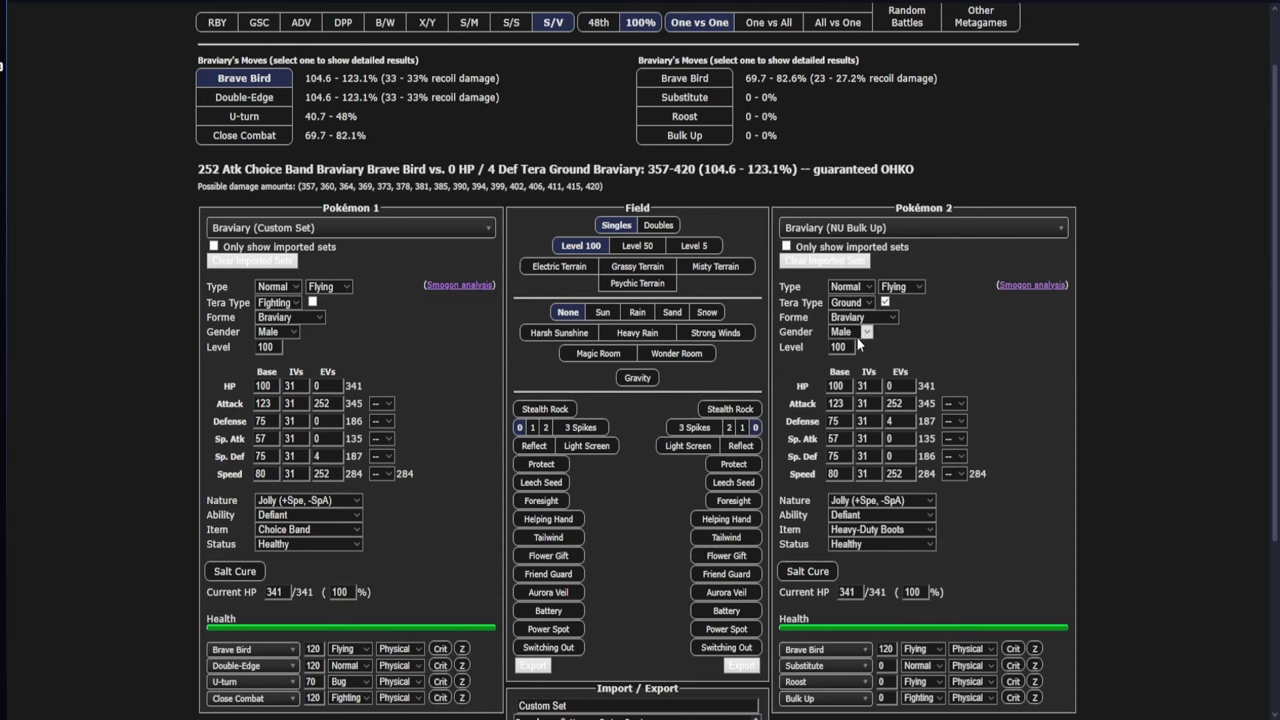
pyautogui.moveTo(330, 78); pyautogui.dragTo(460, 138)
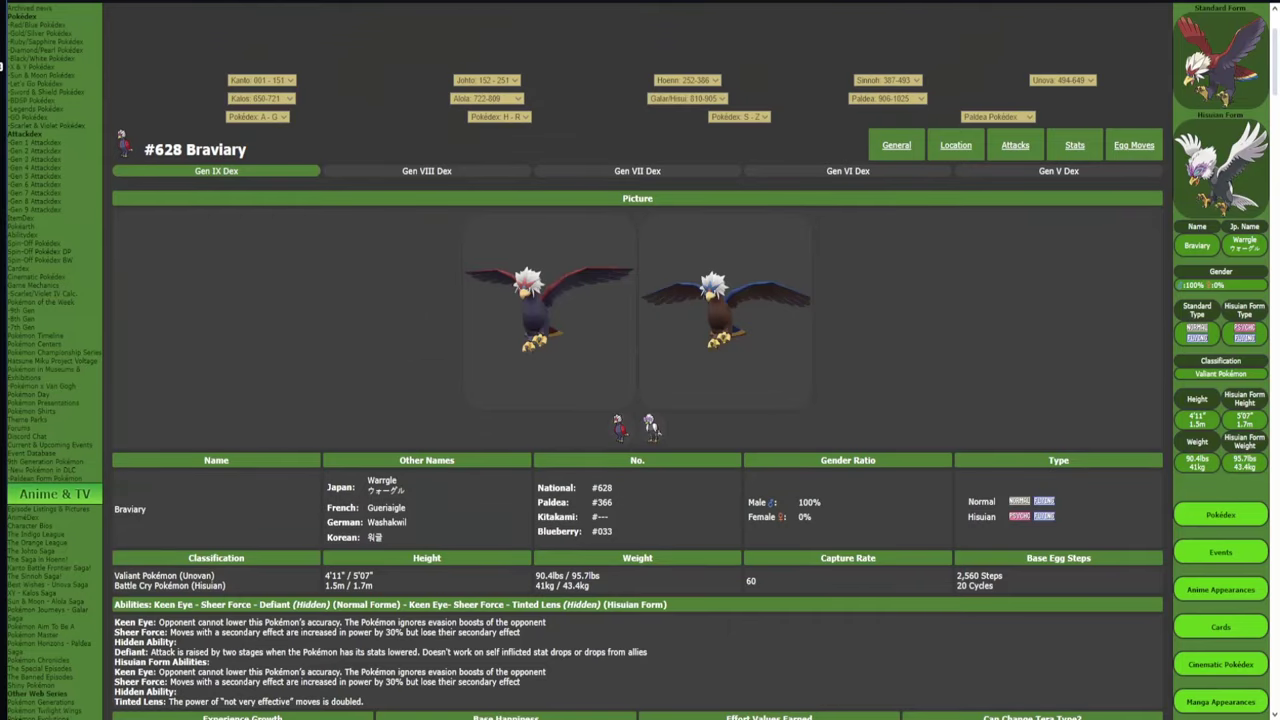